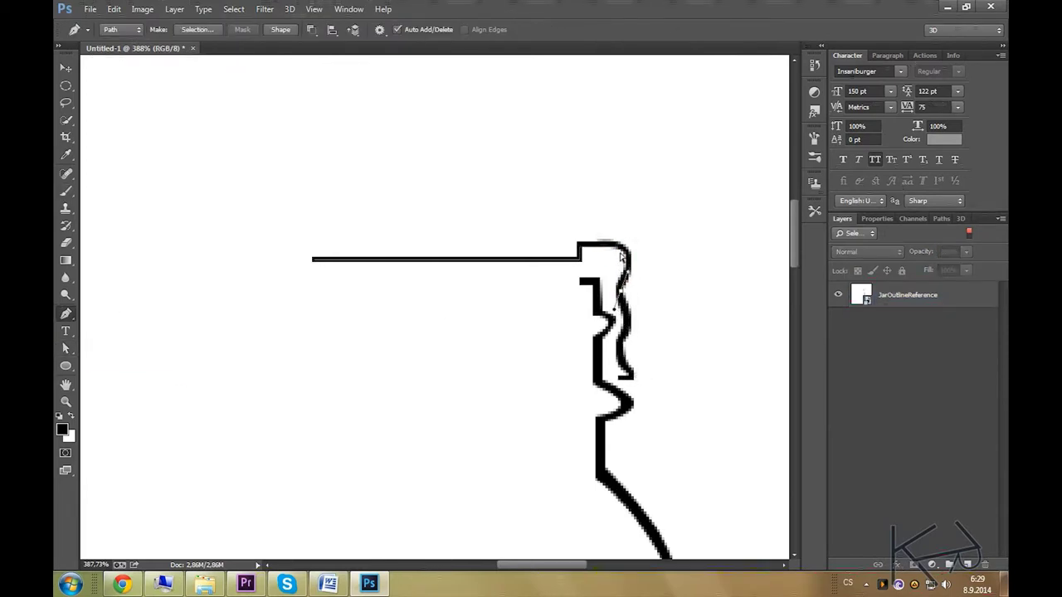
# Step: Trace the lid's curved profile with a Pen path and refine its curve handles
pyautogui.moveTo(618, 351); pyautogui.dragTo(564, 422)
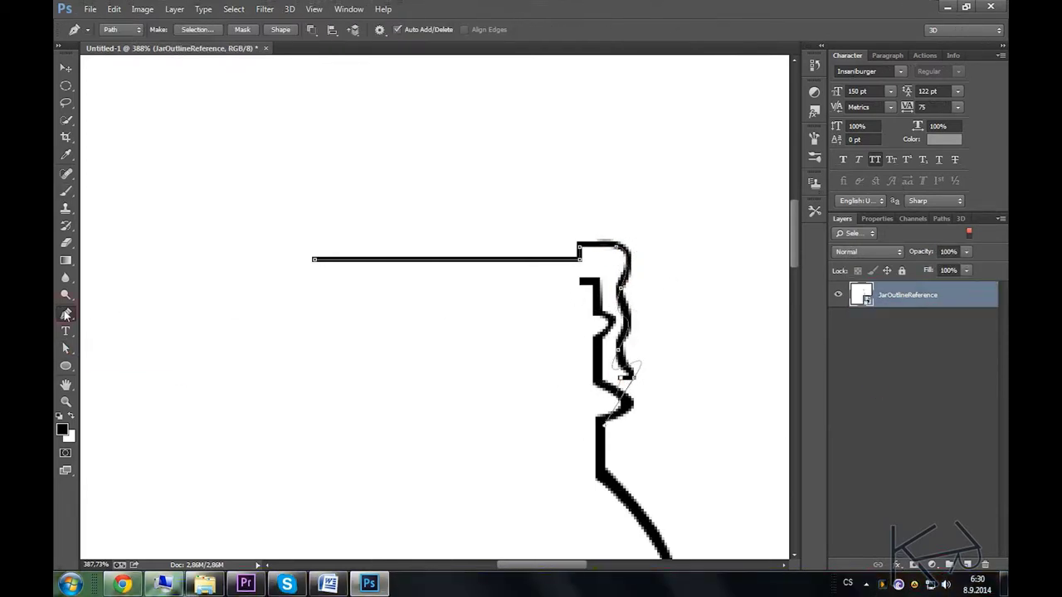
pyautogui.click(101, 318)
pyautogui.keyDown('ctrl'); pyautogui.click(620, 290); pyautogui.keyUp('ctrl')
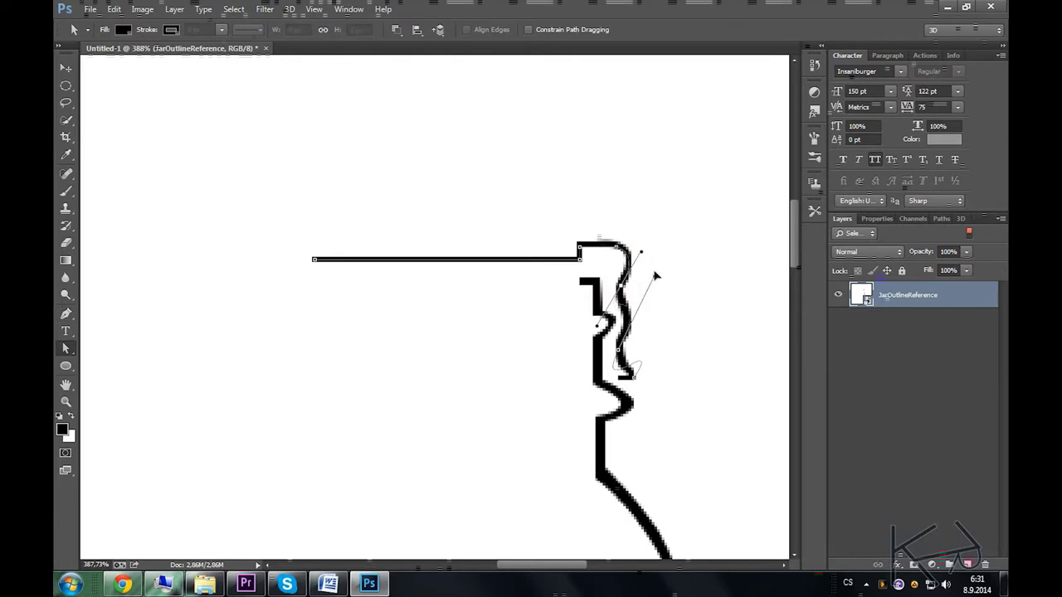
pyautogui.moveTo(651, 289)
pyautogui.mouseDown()
pyautogui.moveTo(576, 386)
pyautogui.moveTo(583, 397)
pyautogui.mouseUp()
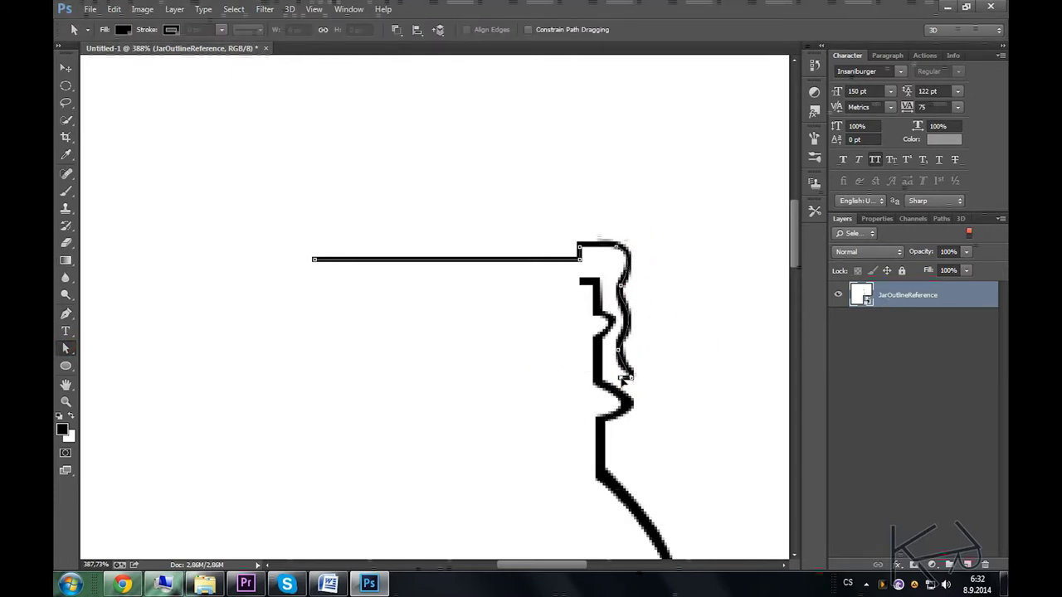
# Step: Set up a 1 px pencil, add the new Lid layer, and show JarOutlineReference again
pyautogui.press('b')
pyautogui.rightClick(197, 283)
pyautogui.press('Escape')
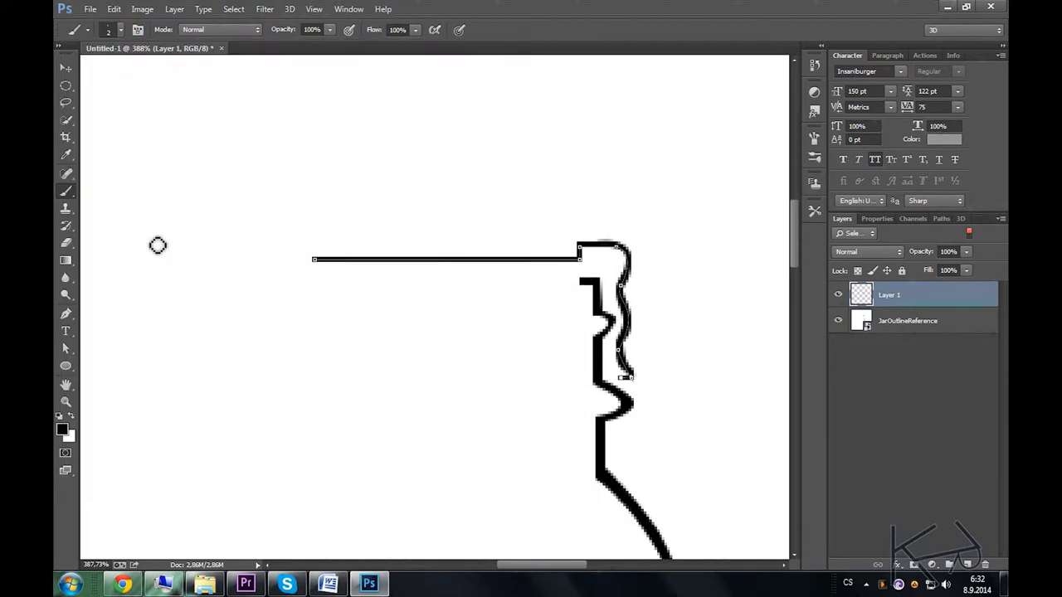
pyautogui.scroll(-2, 360, 296)
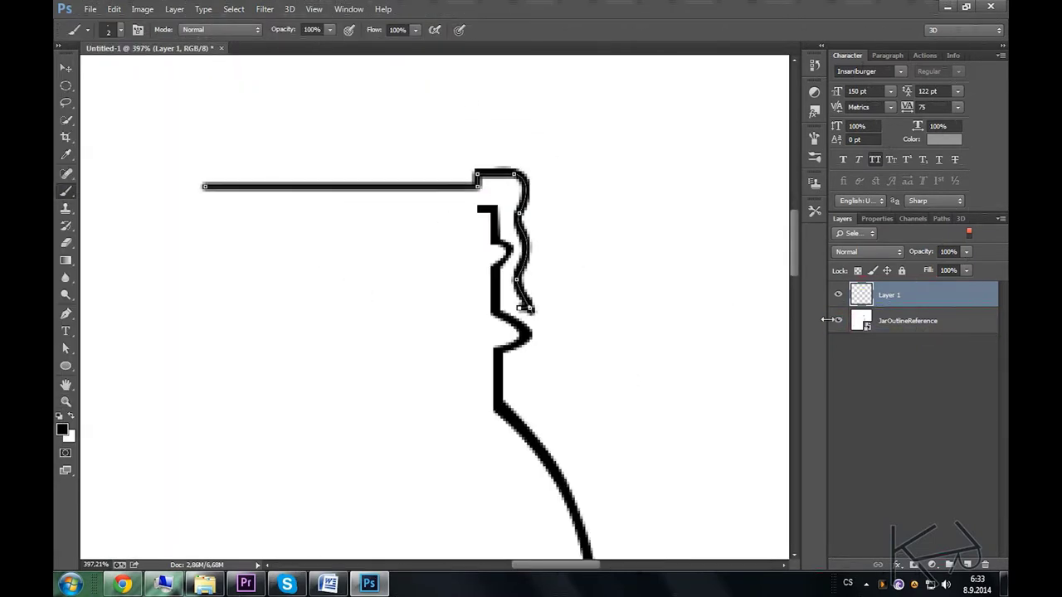
pyautogui.rightClick(186, 107)
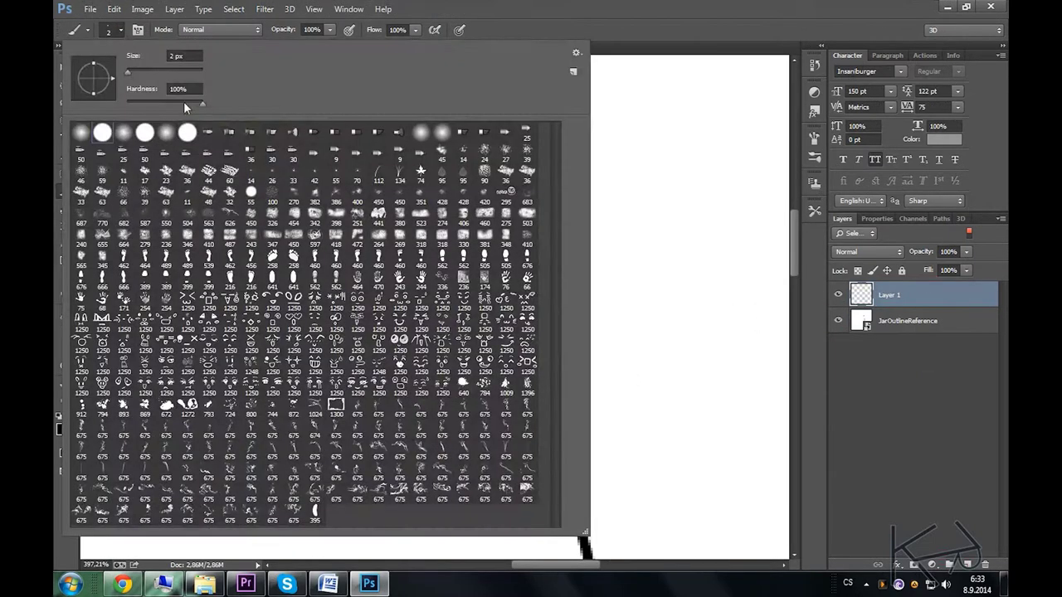
pyautogui.hotkey('shift', 'b')
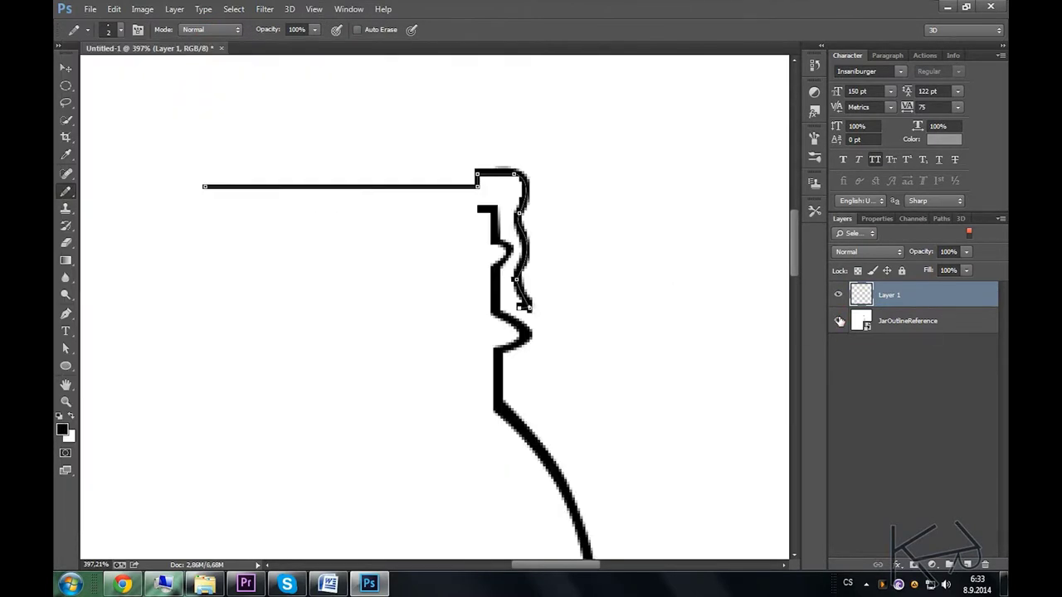
pyautogui.press('[')
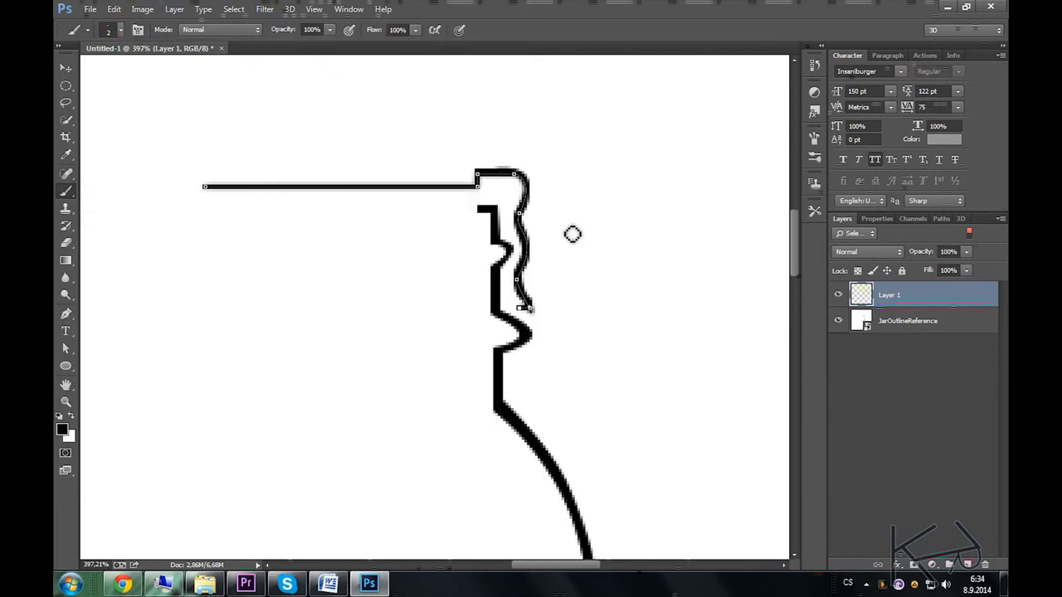
pyautogui.click(840, 325)
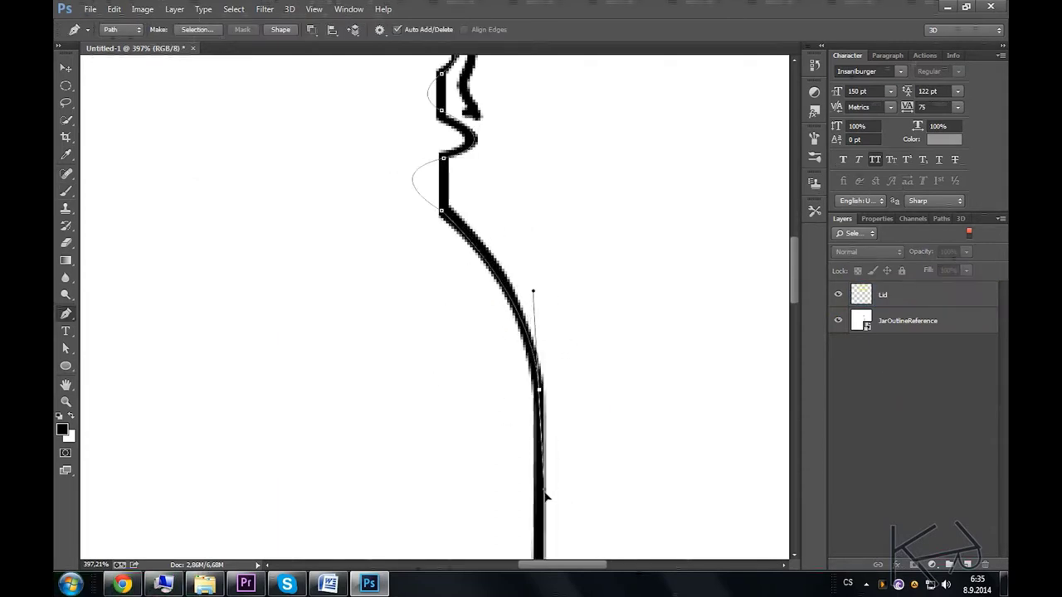
# Step: Extend the path down the jar's shoulder and lower side, refine it, and hide JarOutlineReference
pyautogui.click(474, 360)
pyautogui.moveTo(384, 428); pyautogui.dragTo(260, 434)
pyautogui.scroll(5, 339, 277)
pyautogui.press('a')
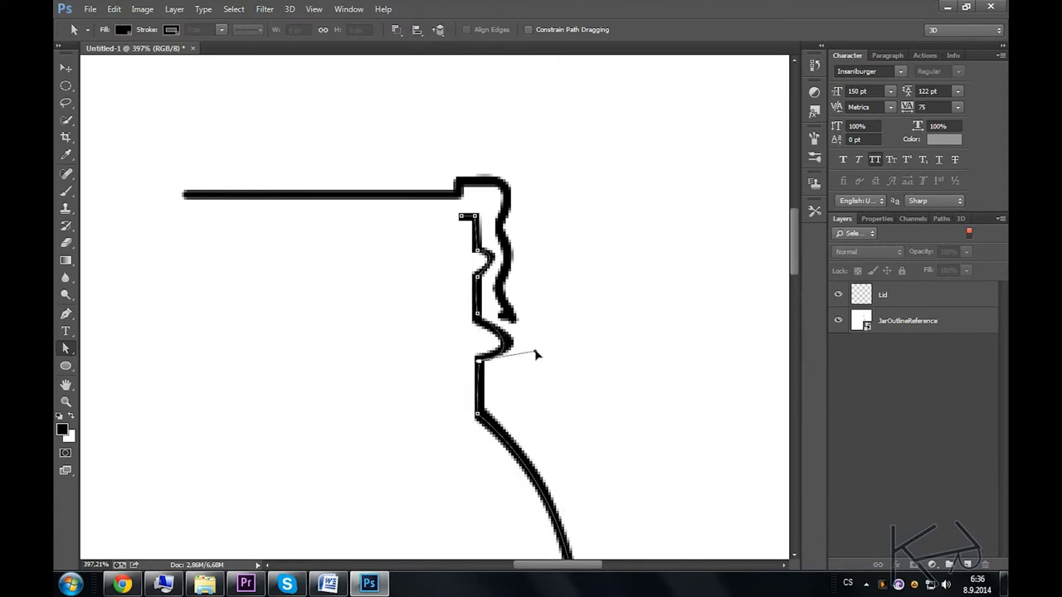
pyautogui.scroll(-5, 531, 398)
pyautogui.scroll(-3, 473, 280)
pyautogui.scroll(1, 580, 175)
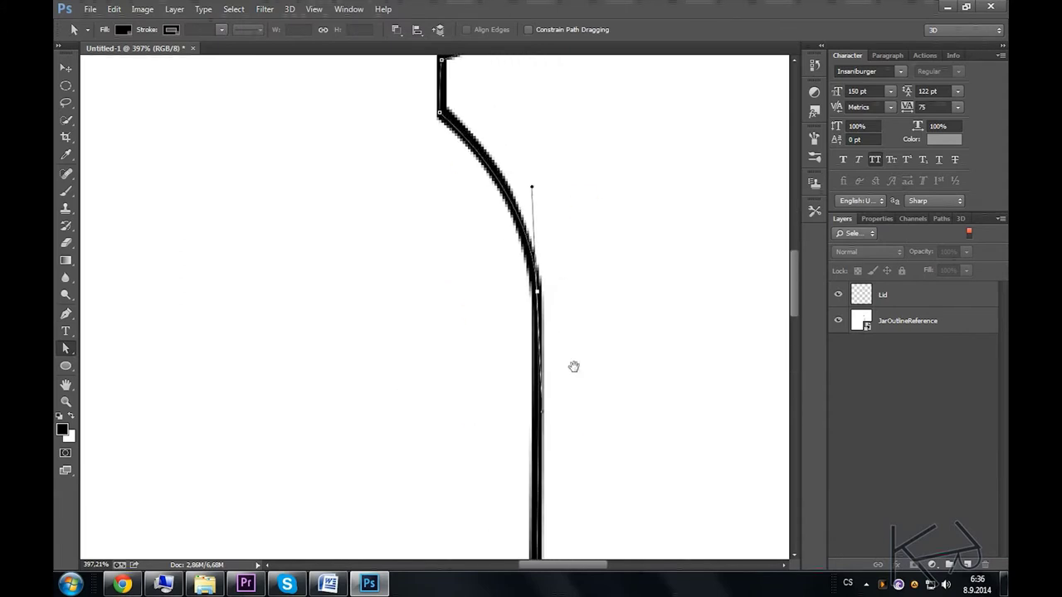
pyautogui.scroll(-5, 576, 365)
pyautogui.moveTo(507, 448); pyautogui.dragTo(503, 428)
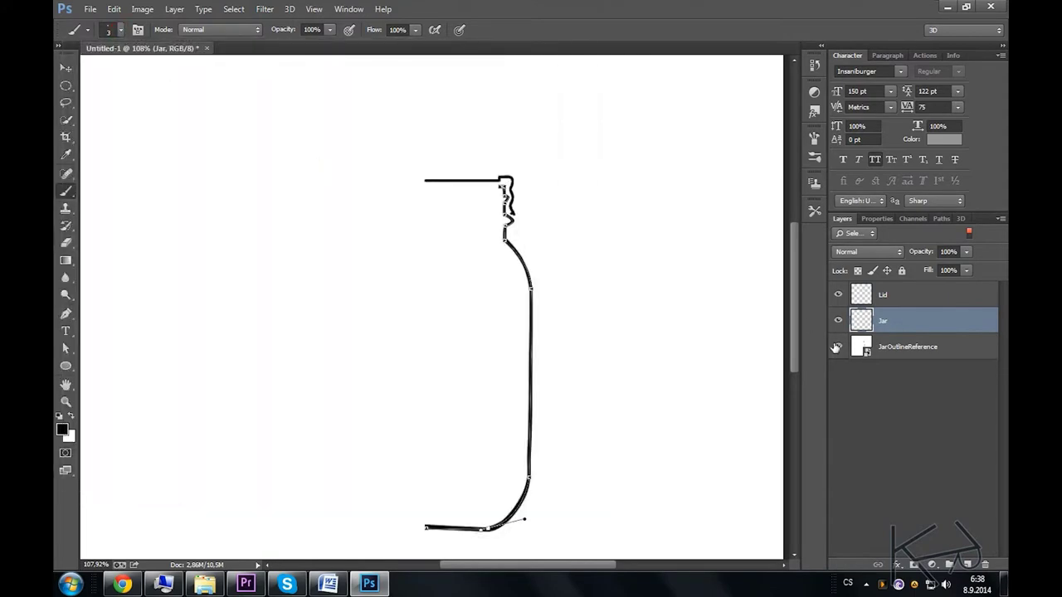
pyautogui.click(839, 346)
# Step: Save the document as a copy, adding '2' to the file name
pyautogui.hotkey('ctrl', 's')
pyautogui.write('2')
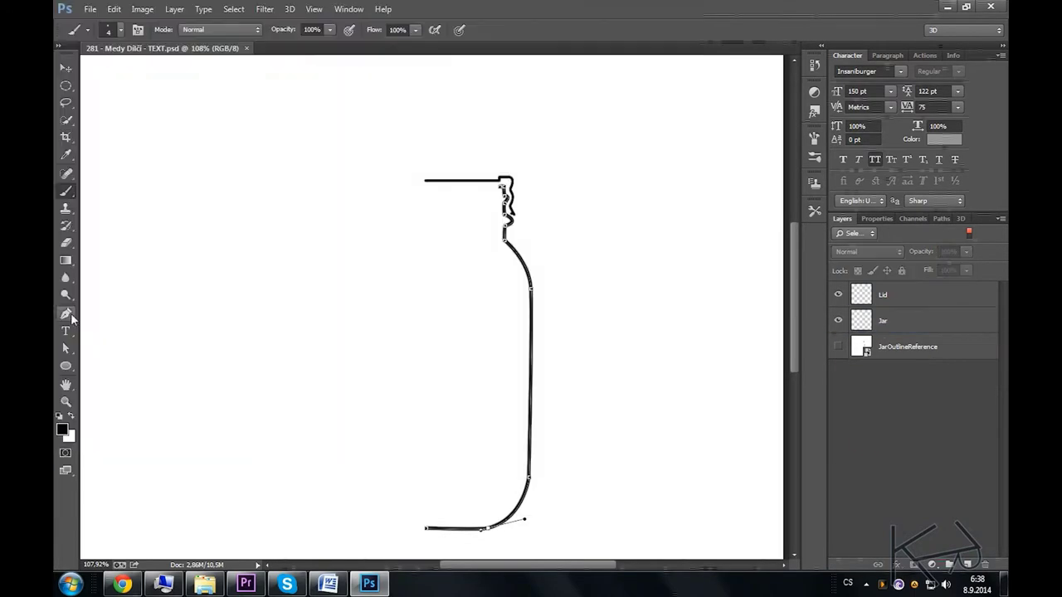
pyautogui.click(289, 9)
# Step: Check the Jar layer's context menus and select the jar outline's pixels
pyautogui.rightClick(890, 322)
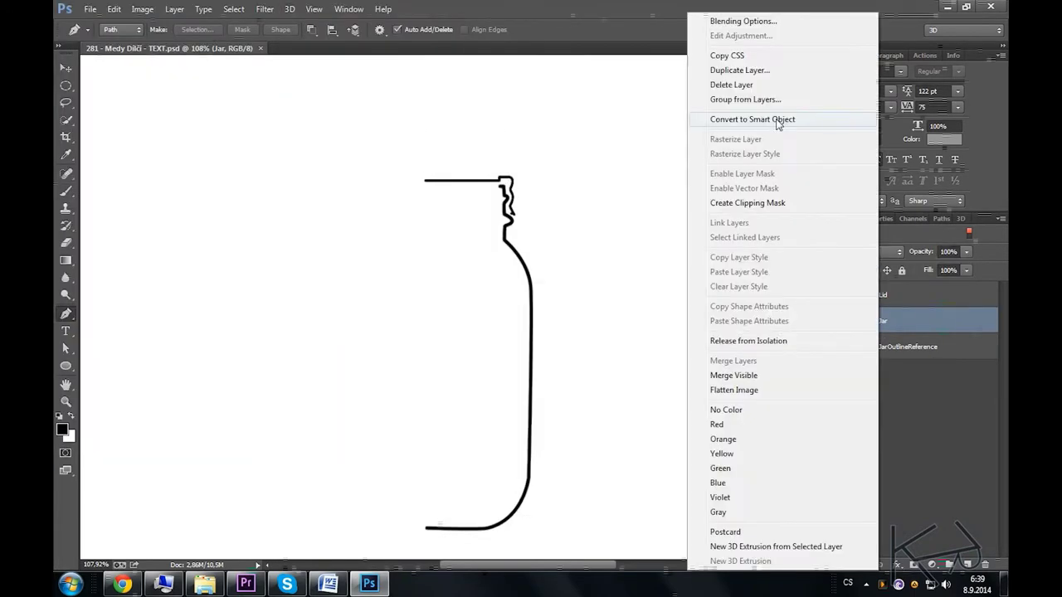
pyautogui.rightClick(965, 330)
pyautogui.press('Escape')
pyautogui.rightClick(941, 322)
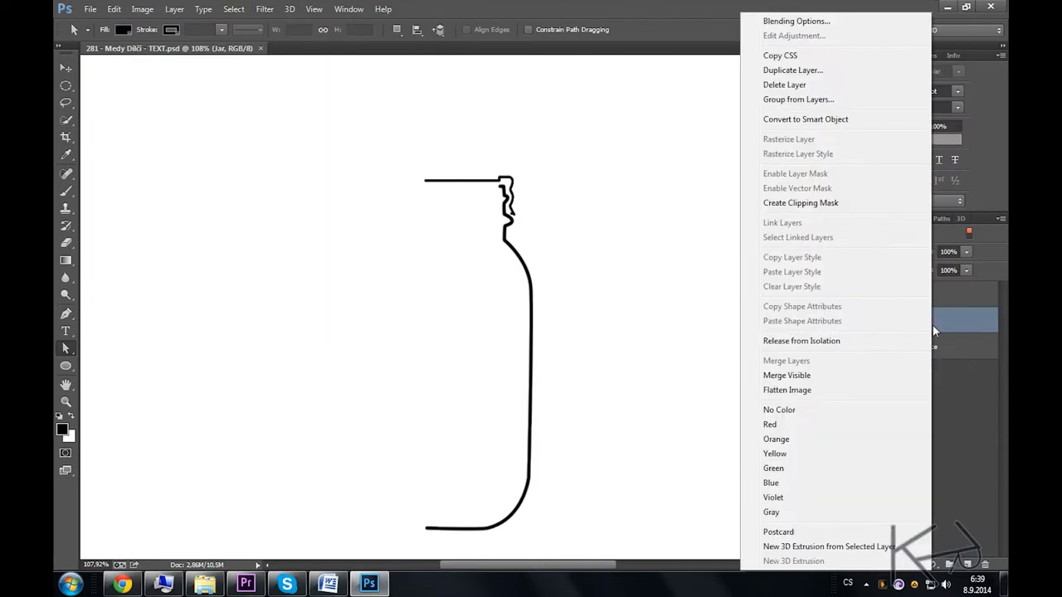
pyautogui.press('Escape')
pyautogui.scroll(5, 504, 247)
pyautogui.rightClick(909, 330)
pyautogui.press('Escape')
pyautogui.keyDown('ctrl'); pyautogui.click(861, 321); pyautogui.keyUp('ctrl')
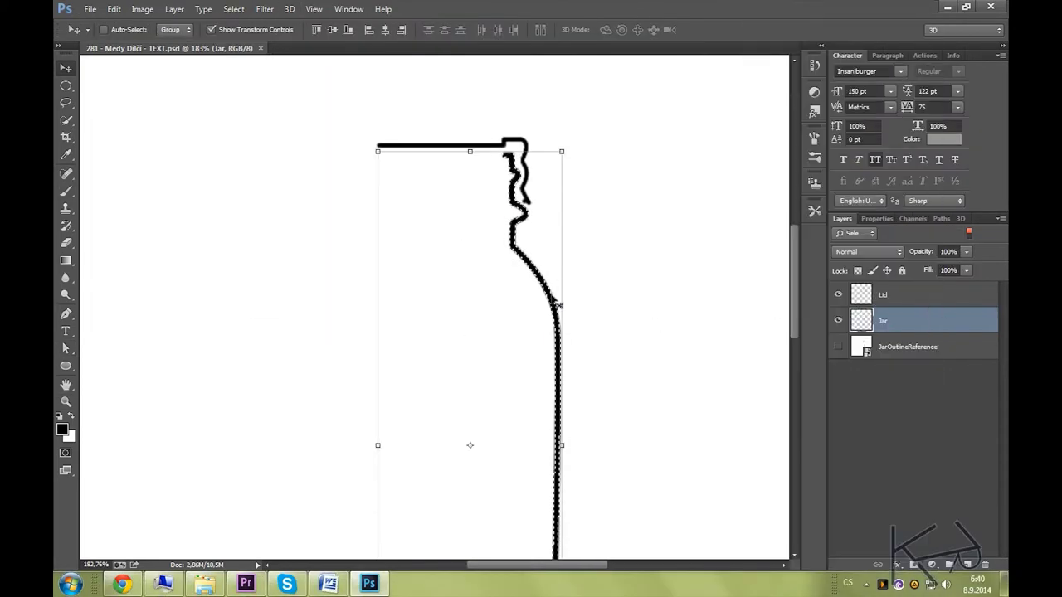
pyautogui.press('m')
pyautogui.rightClick(515, 242)
pyautogui.press('Escape')
# Step: Extrude the Jar layer into a 3D object and zoom out to see the whole jar
pyautogui.click(289, 10)
pyautogui.click(387, 74)
pyautogui.press('z')
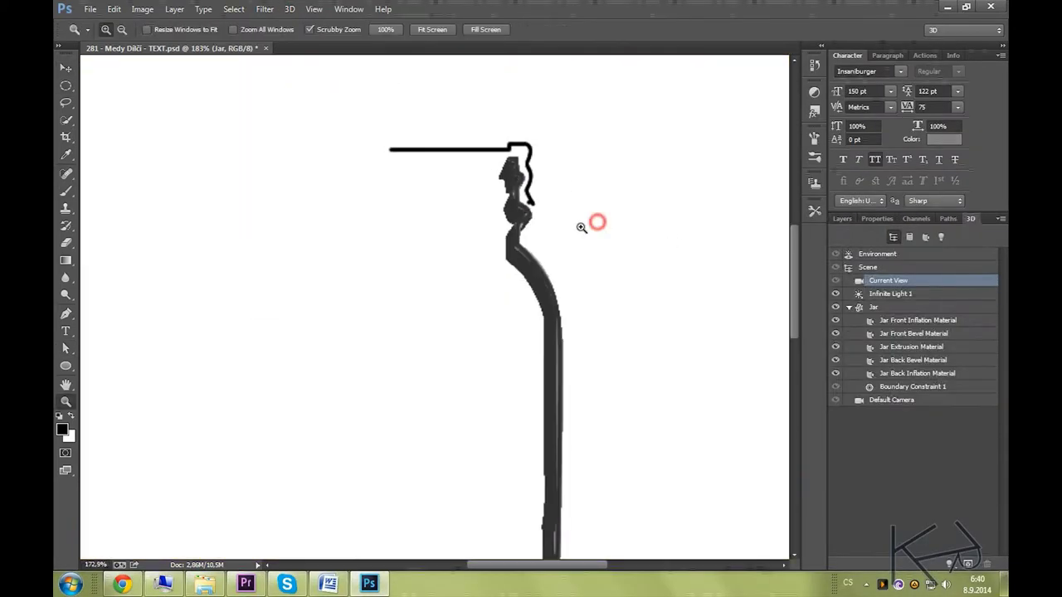
pyautogui.moveTo(598, 221)
pyautogui.mouseDown()
pyautogui.moveTo(540, 221)
pyautogui.moveTo(585, 213)
pyautogui.mouseUp()
pyautogui.click(999, 318)
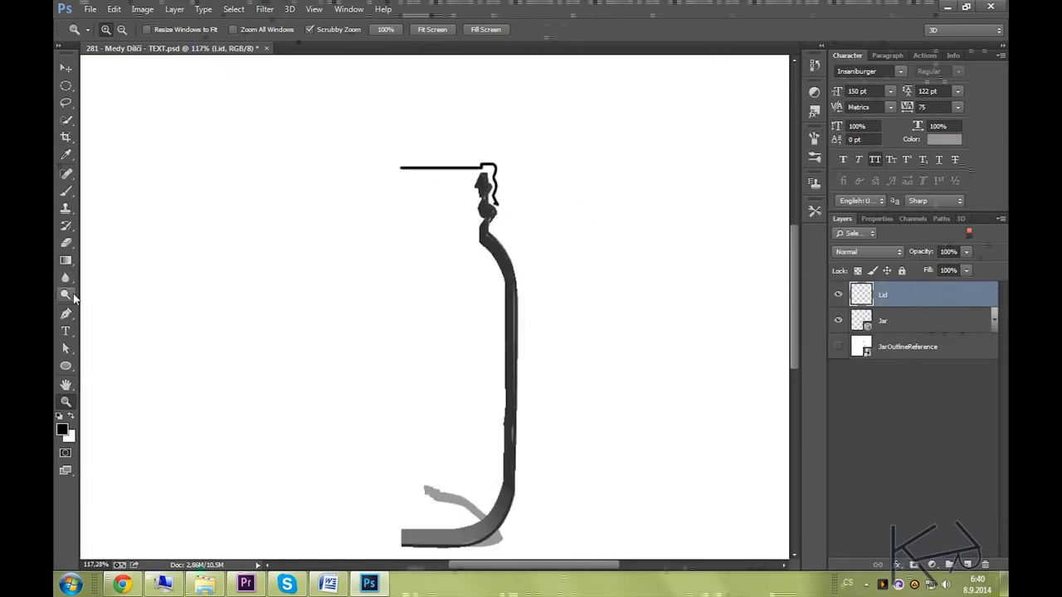
# Step: Extrude the Lid outline into 3D and merge the Lid and Jar 3D layers
pyautogui.rightClick(516, 166)
pyautogui.click(564, 440)
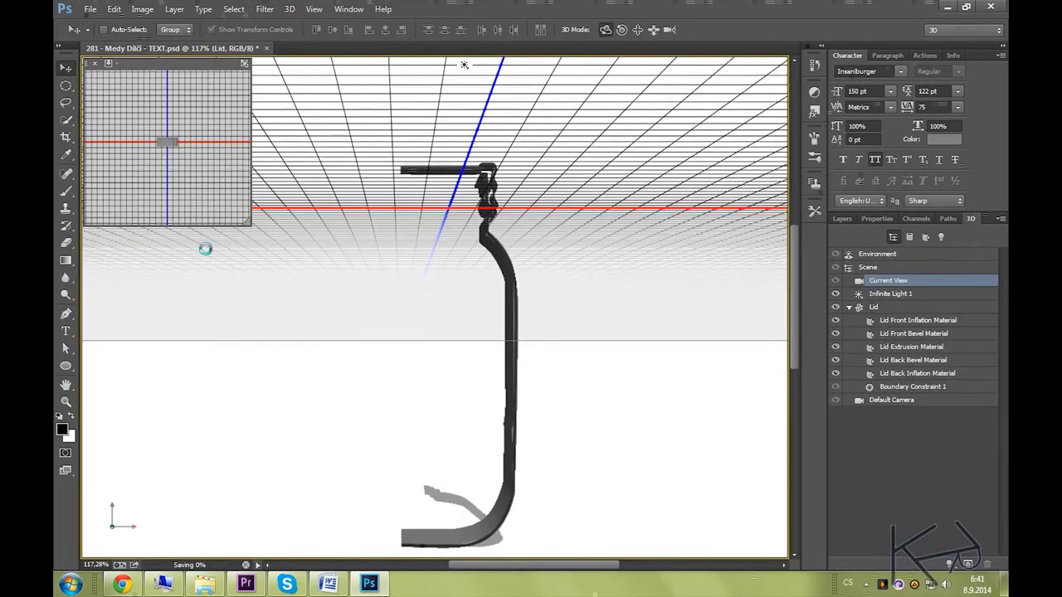
pyautogui.rightClick(933, 326)
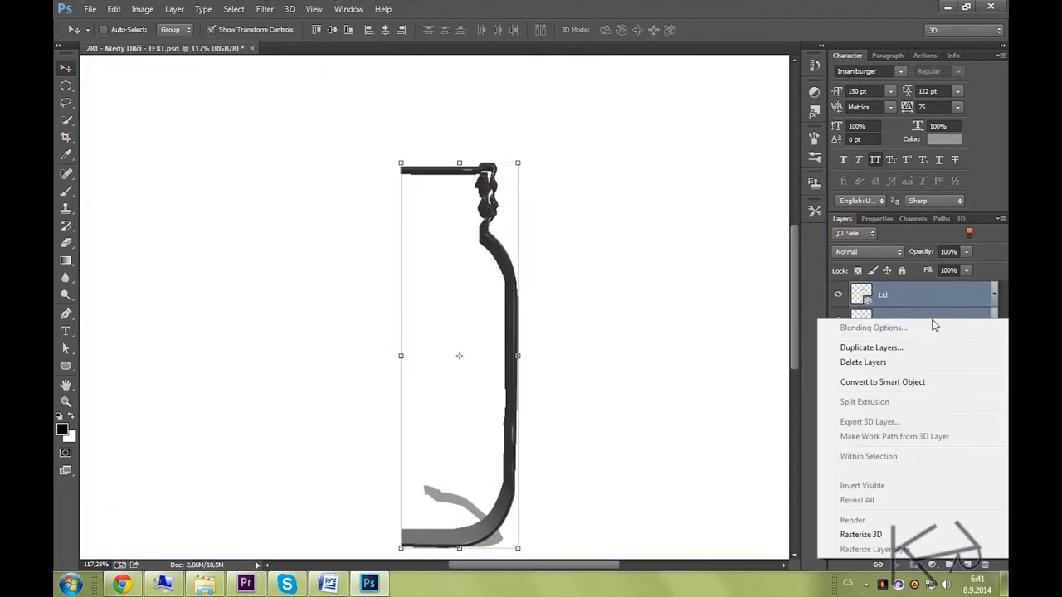
pyautogui.keyDown('shift'); pyautogui.click(929, 315); pyautogui.keyUp('shift')
pyautogui.click(289, 9)
pyautogui.click(308, 105)
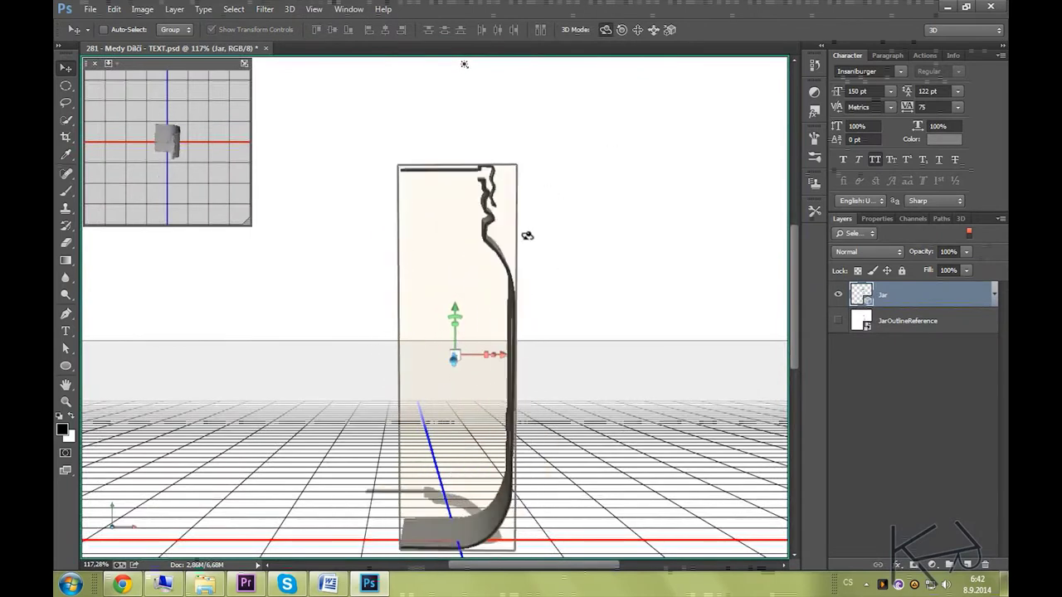
# Step: Set the jar mesh's extrusion depth to 0 and select the jar lid
pyautogui.click(860, 236)
pyautogui.click(904, 326)
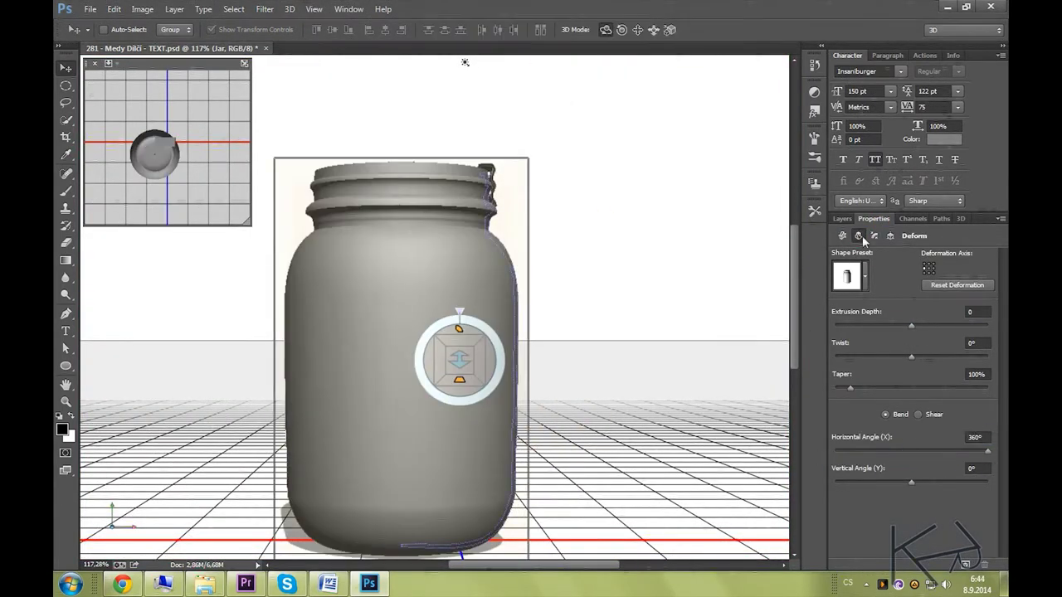
pyautogui.click(970, 218)
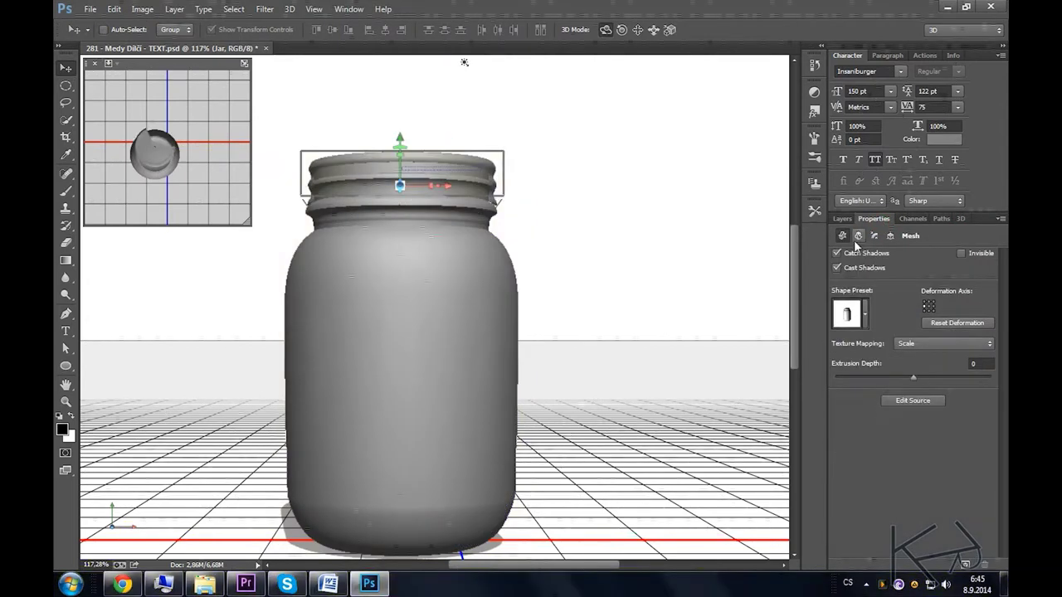
pyautogui.click(880, 220)
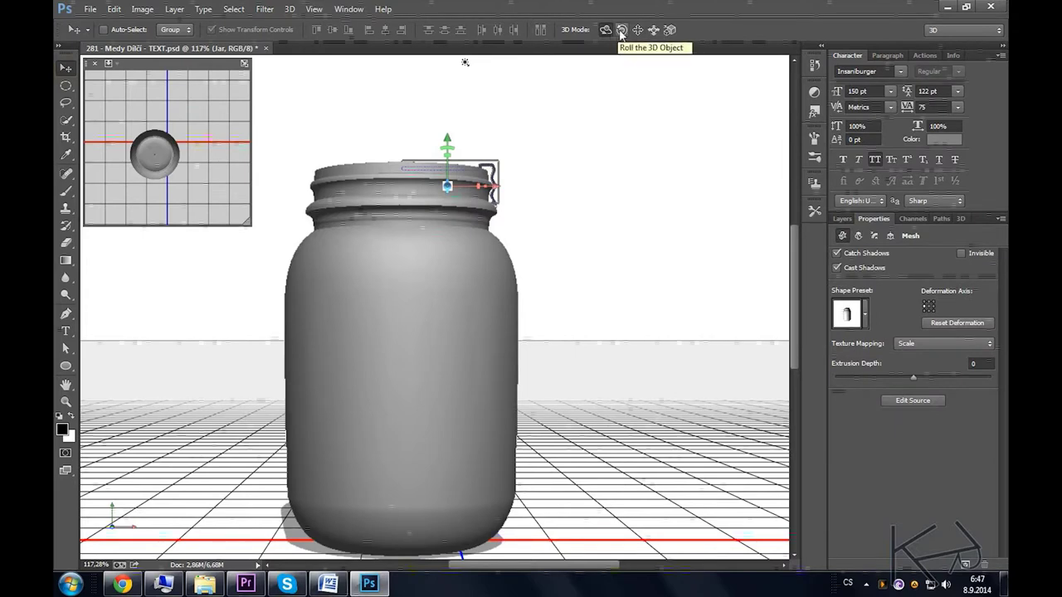
pyautogui.rightClick(183, 69)
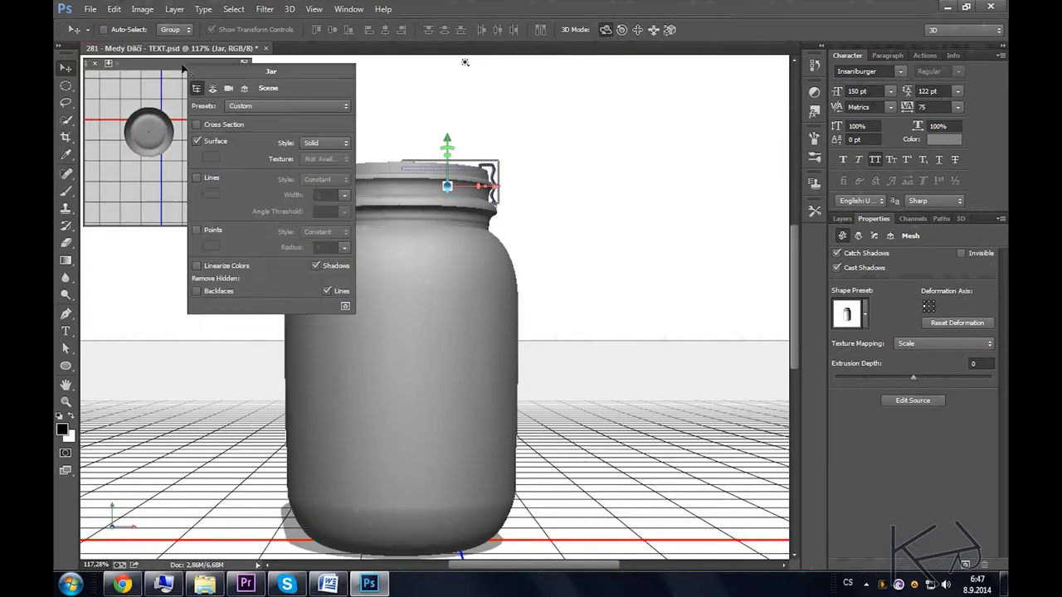
pyautogui.click(446, 177)
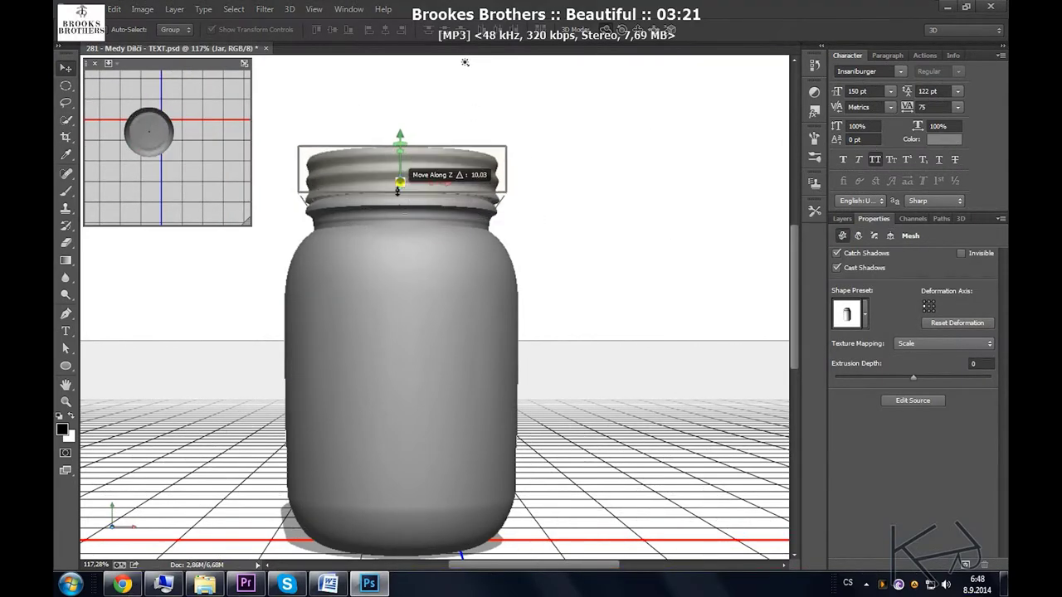
# Step: Create a small new blank document and zoom in closely on it
pyautogui.hotkey('ctrl', 'n')
pyautogui.press('Return')
pyautogui.press('z')
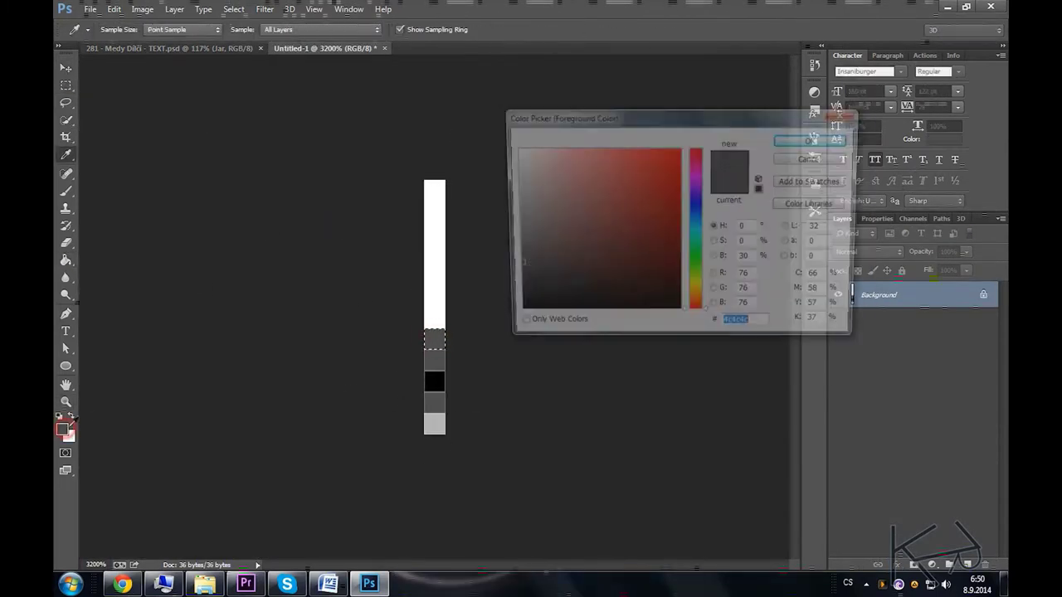
# Step: Name the pattern 'Lid Bump' and place a fixed-size rectangle on the lid texture
pyautogui.write('Lid Bump')
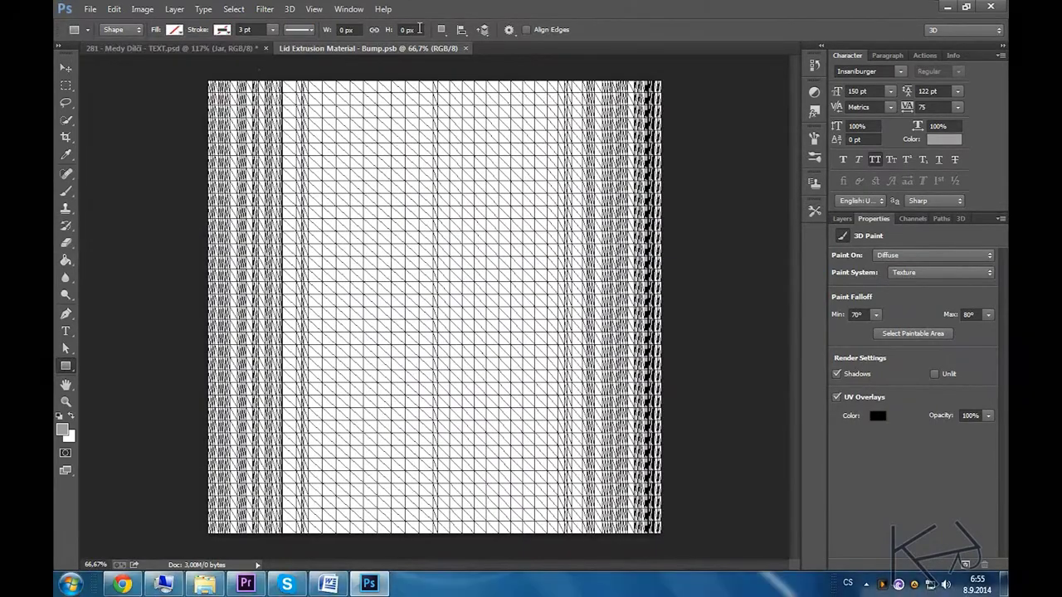
pyautogui.click(259, 81)
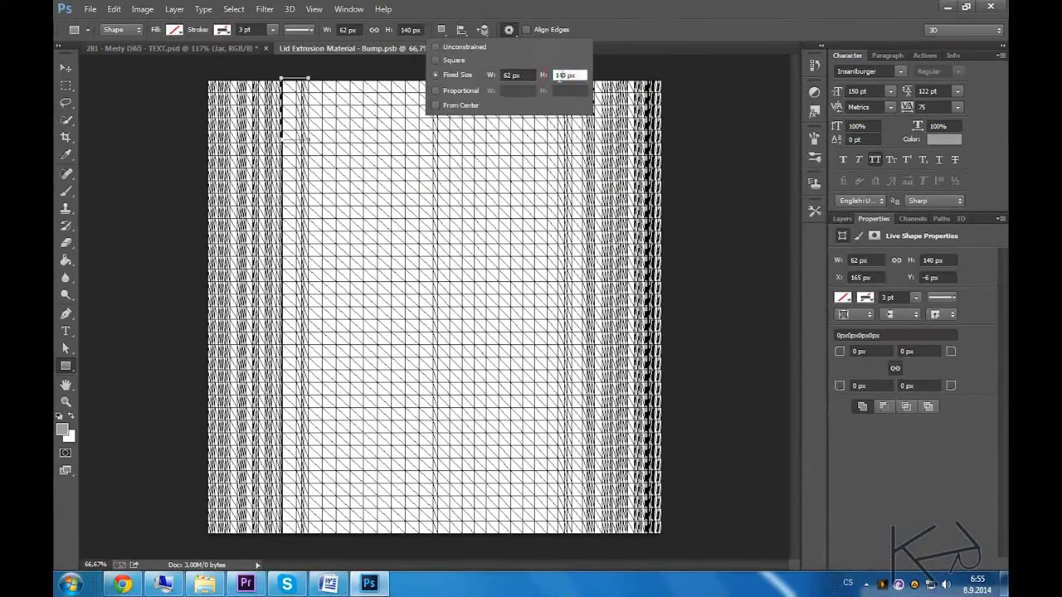
pyautogui.press('v')
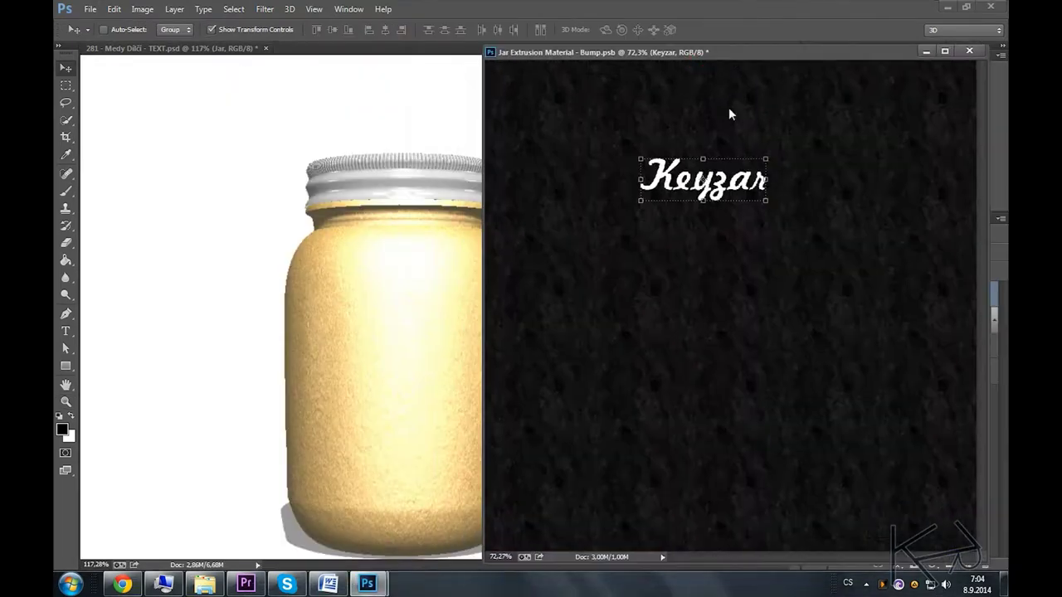
# Step: Flip and rotate the Keyzar text 90°, shift it left, and blur it 1.5 px
pyautogui.click(114, 9)
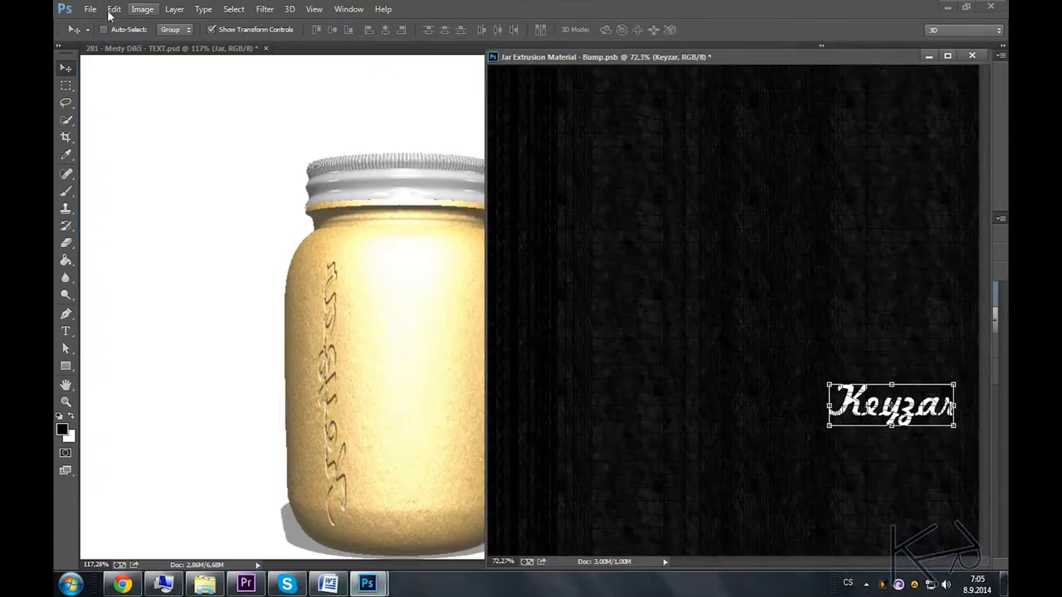
pyautogui.click(332, 490)
pyautogui.click(114, 9)
pyautogui.click(332, 440)
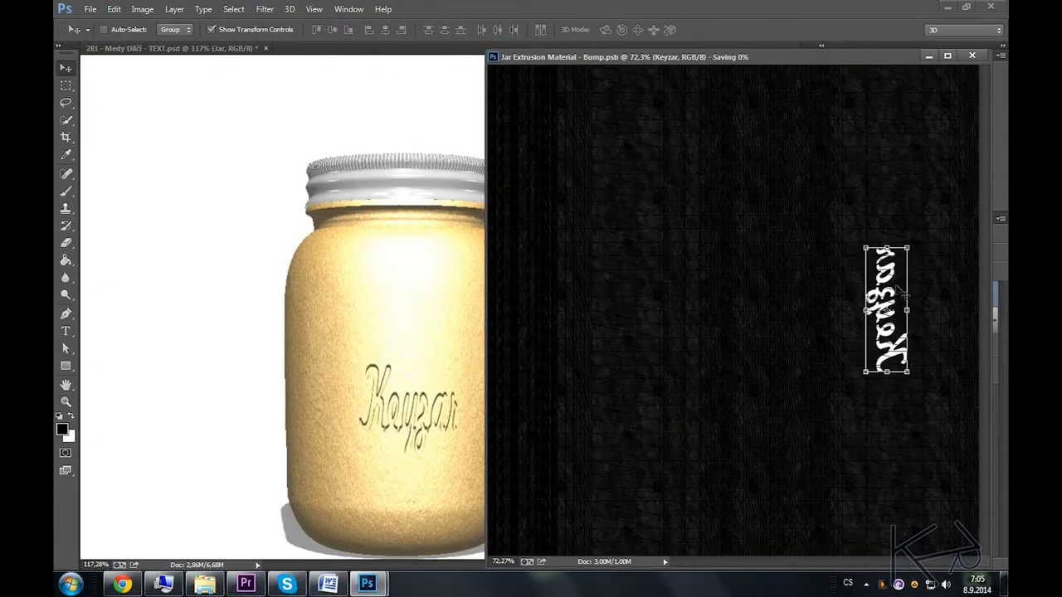
pyautogui.moveTo(901, 292); pyautogui.dragTo(871, 292)
pyautogui.press('Return')
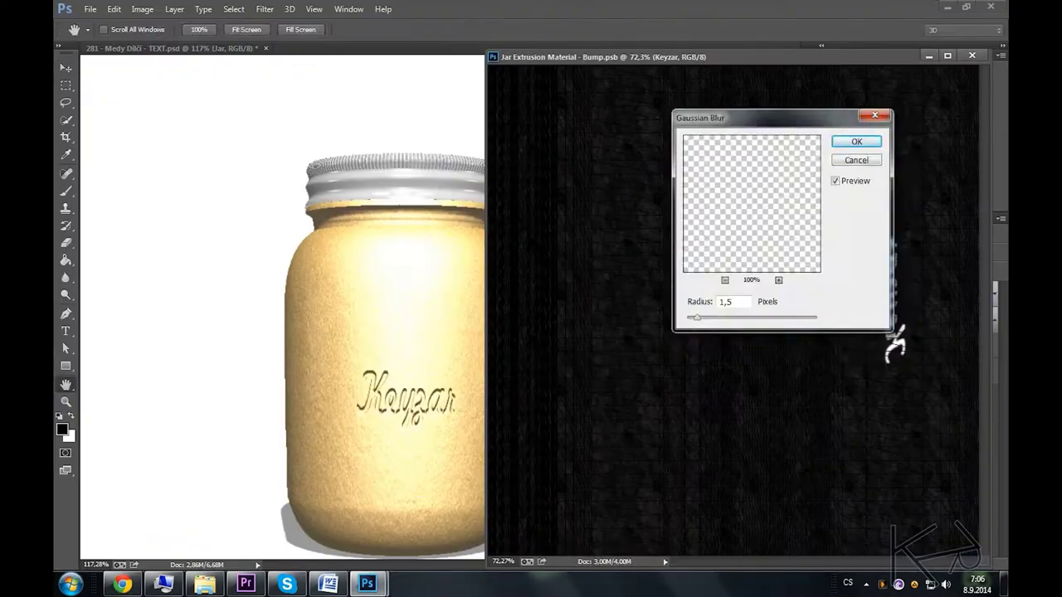
pyautogui.click(870, 140)
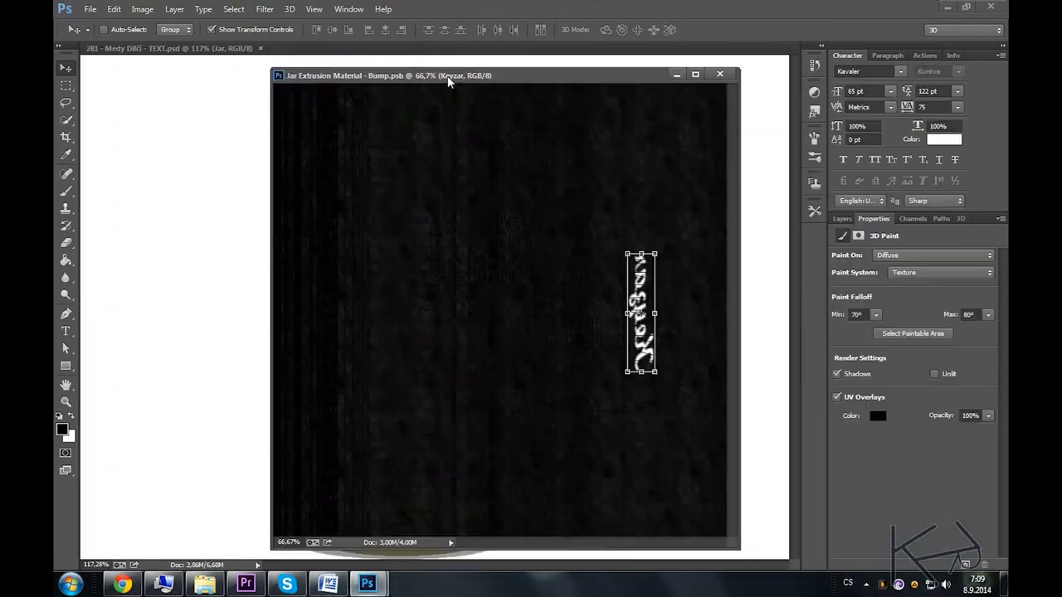
# Step: Commit and save the flipped Keyzar text, then start rotating the Cherry text a quarter turn
pyautogui.moveTo(448, 76); pyautogui.dragTo(670, 62)
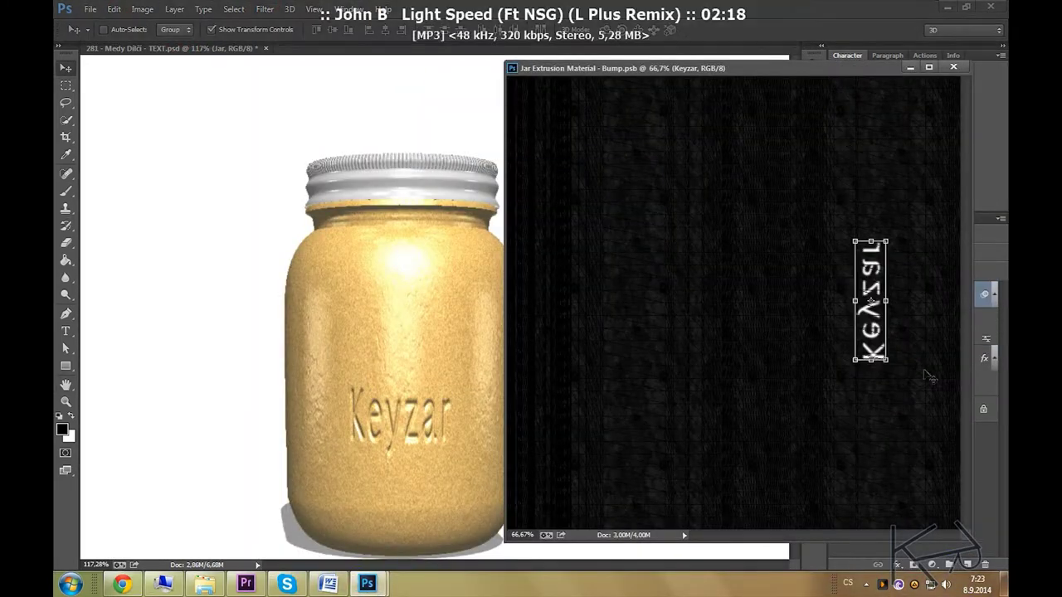
pyautogui.press('Return')
pyautogui.hotkey('ctrl', 's')
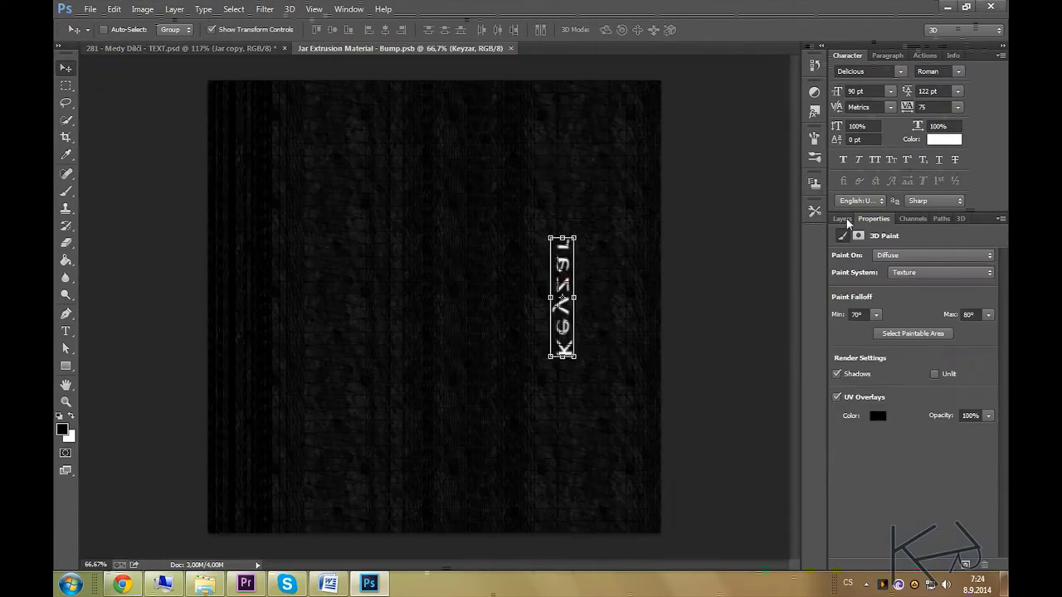
pyautogui.click(115, 9)
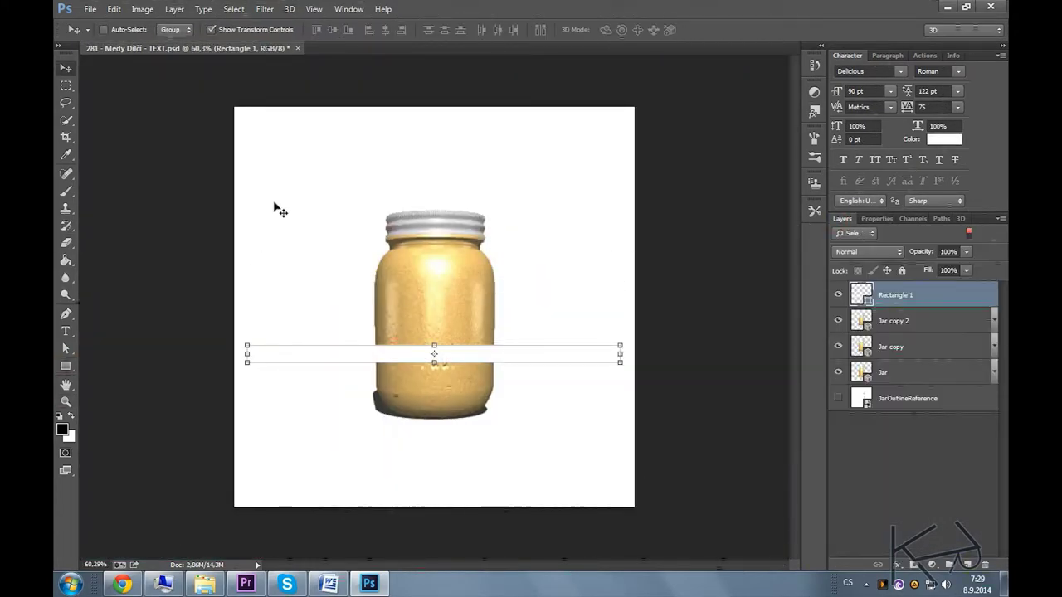
# Step: Extrude the rectangle into a 3D shelf and turn the BG text layer into a postcard
pyautogui.rightClick(487, 68)
pyautogui.click(545, 340)
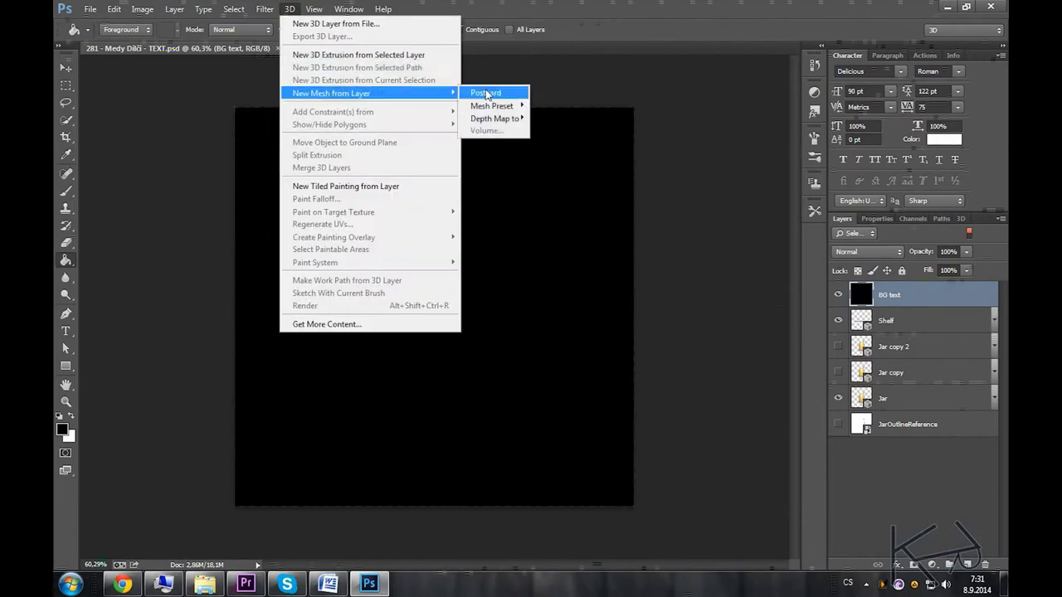
pyautogui.click(487, 94)
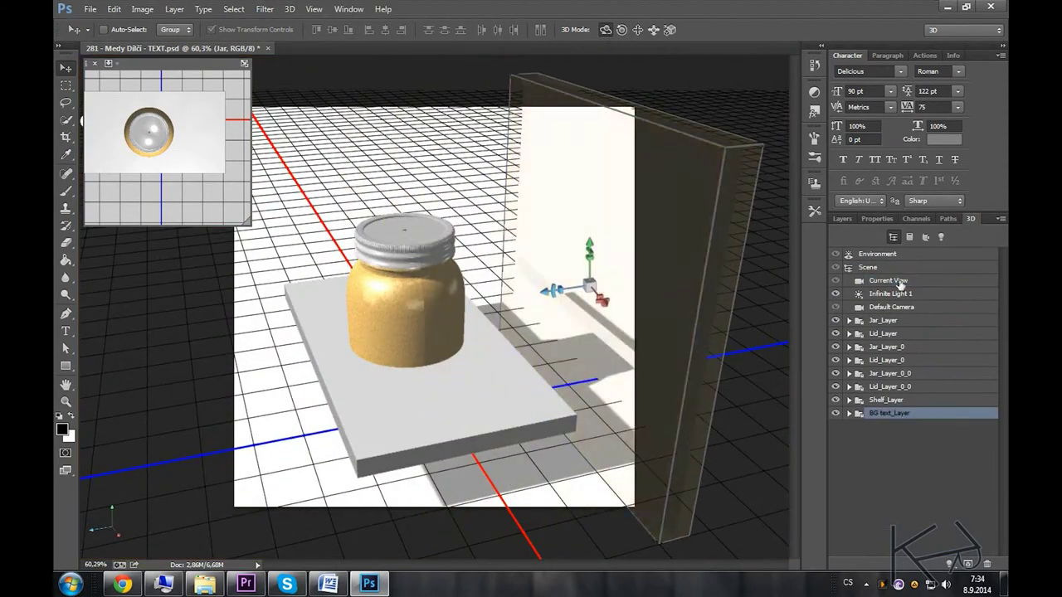
# Step: Orbit the scene, select the shelf and the duplicated middle jar, and open its bump texture
pyautogui.moveTo(479, 171); pyautogui.dragTo(481, 161)
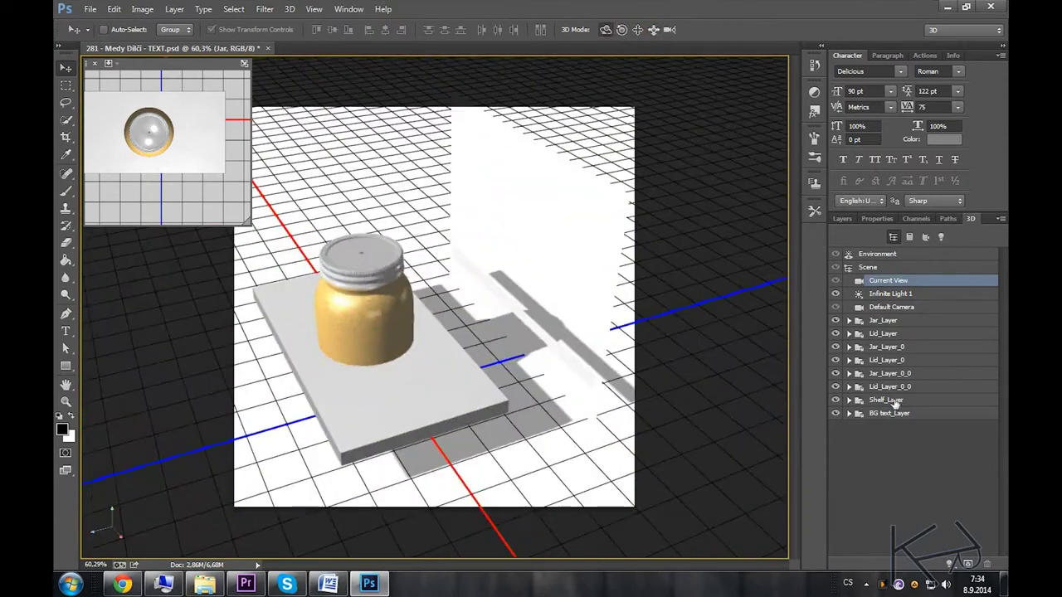
pyautogui.click(865, 402)
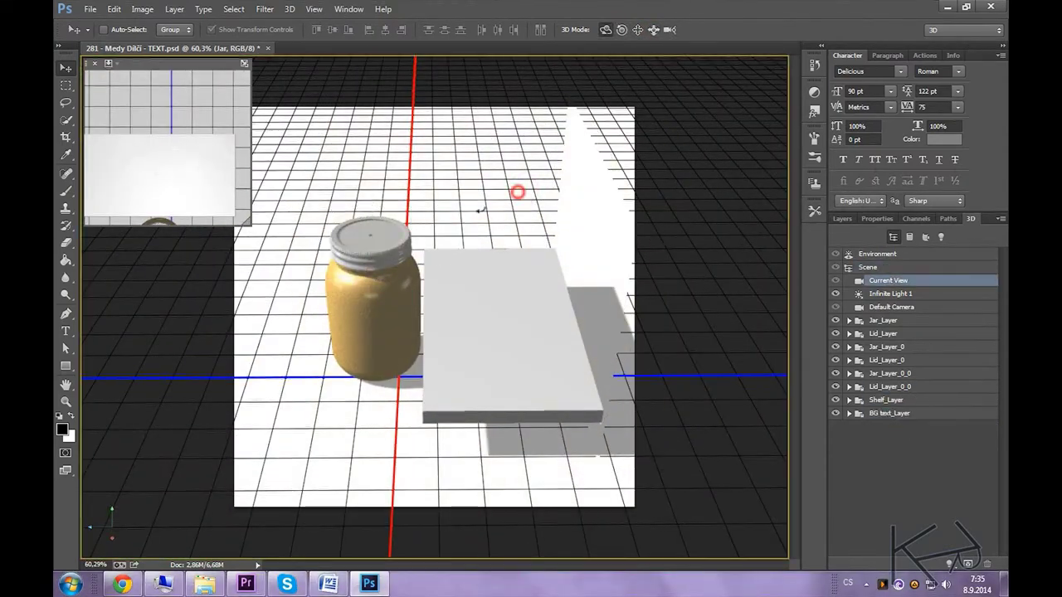
pyautogui.click(890, 375)
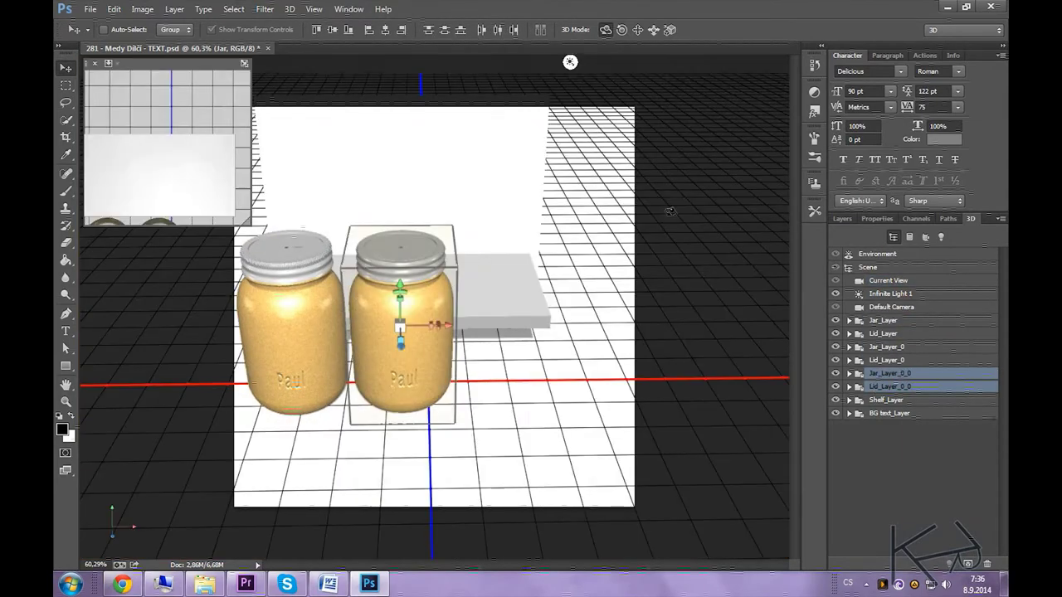
pyautogui.click(989, 391)
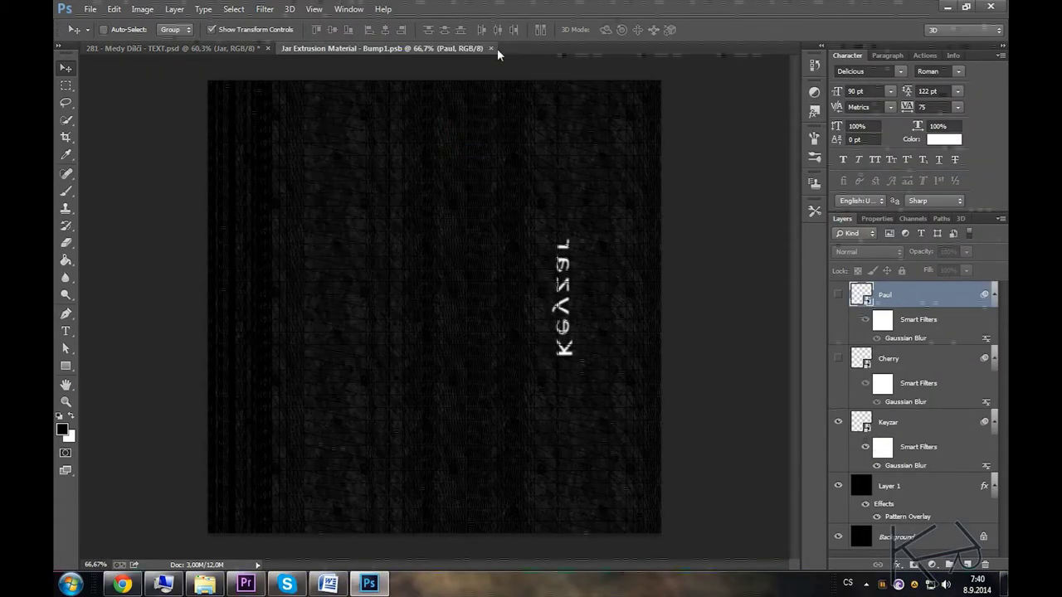
# Step: Move the middle jar copy right and duplicate the Keyzar jar with its lid
pyautogui.click(491, 48)
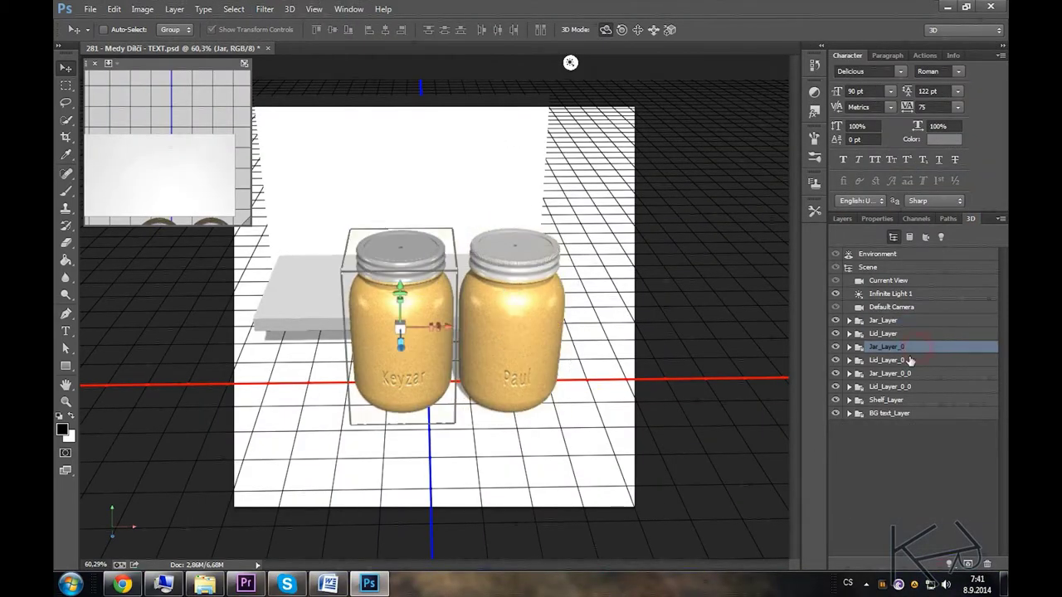
pyautogui.keyDown('shift'); pyautogui.click(910, 387); pyautogui.keyUp('shift')
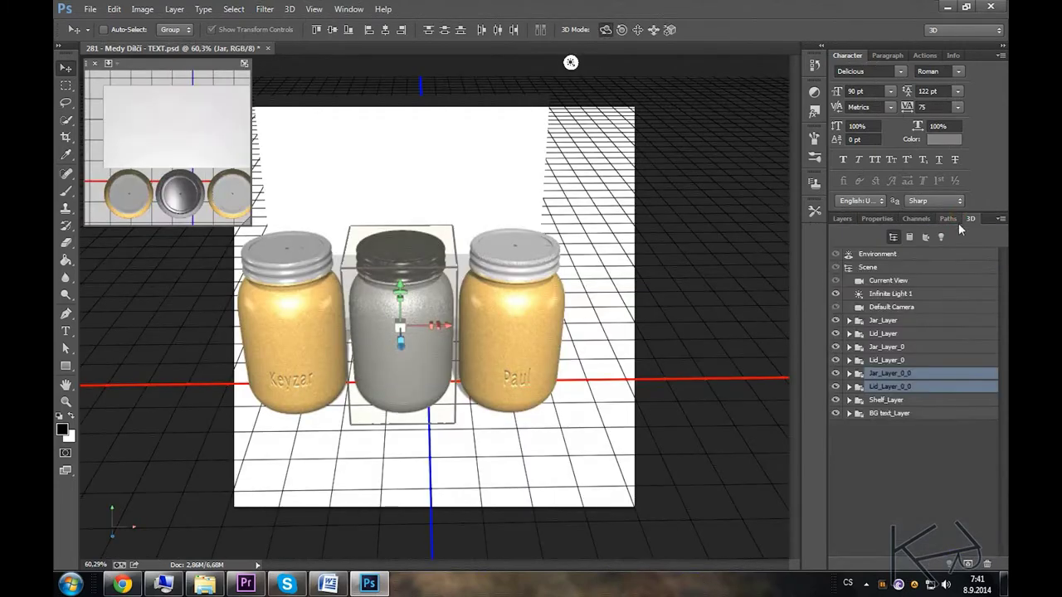
pyautogui.moveTo(328, 327); pyautogui.dragTo(447, 331)
pyautogui.click(899, 281)
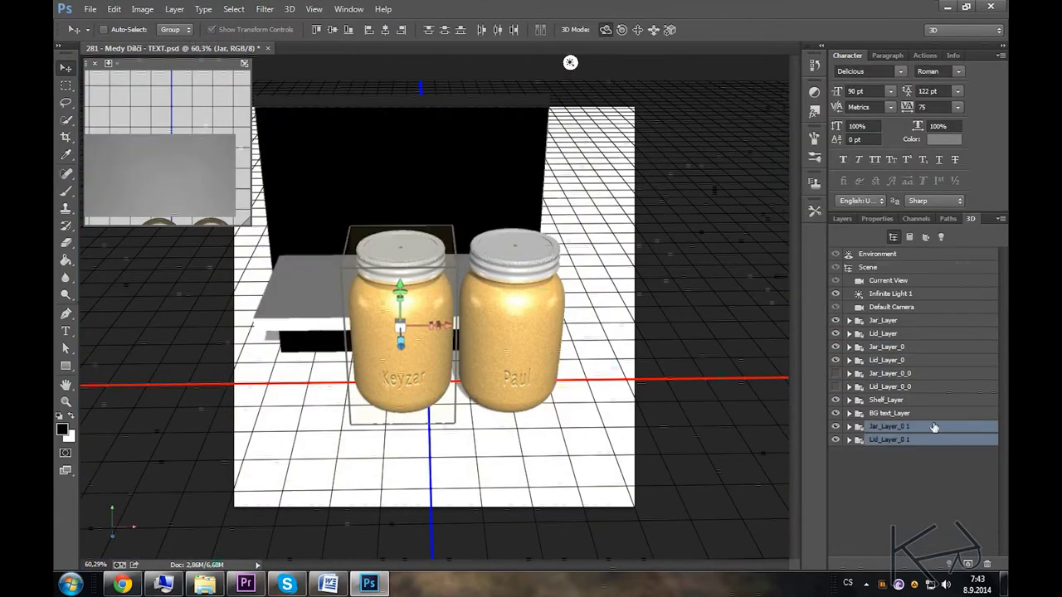
pyautogui.click(889, 373)
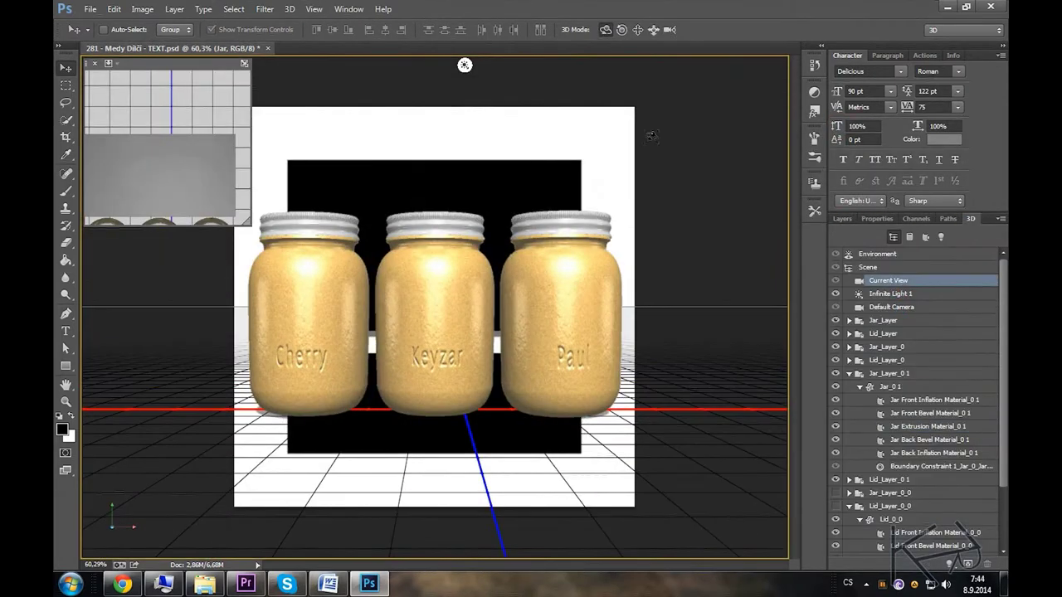
# Step: Drop the lid down onto the floor, orbit to a front view, and select the middle lid
pyautogui.moveTo(464, 65)
pyautogui.mouseDown()
pyautogui.moveTo(640, 59)
pyautogui.moveTo(725, 71)
pyautogui.mouseUp()
pyautogui.click(848, 374)
pyautogui.click(850, 413)
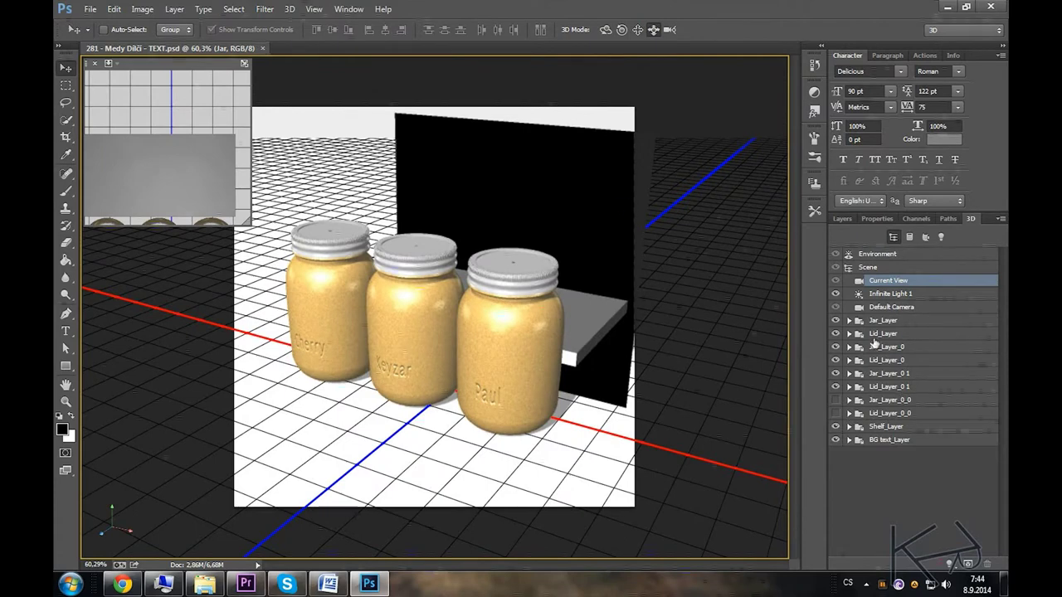
pyautogui.moveTo(461, 356); pyautogui.dragTo(502, 456)
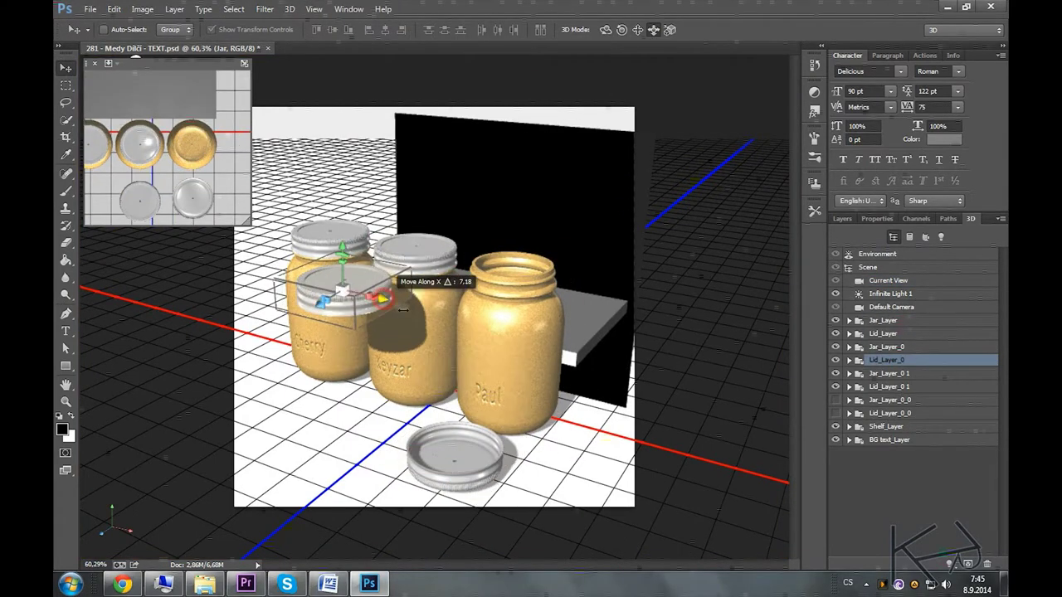
pyautogui.moveTo(496, 503); pyautogui.dragTo(410, 491)
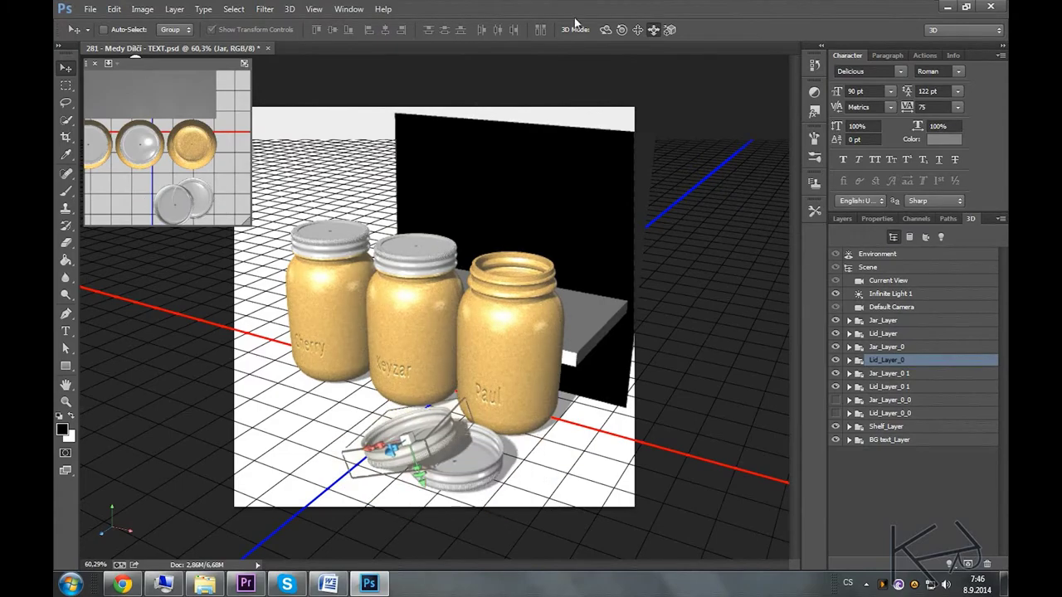
pyautogui.moveTo(572, 60); pyautogui.dragTo(307, 62)
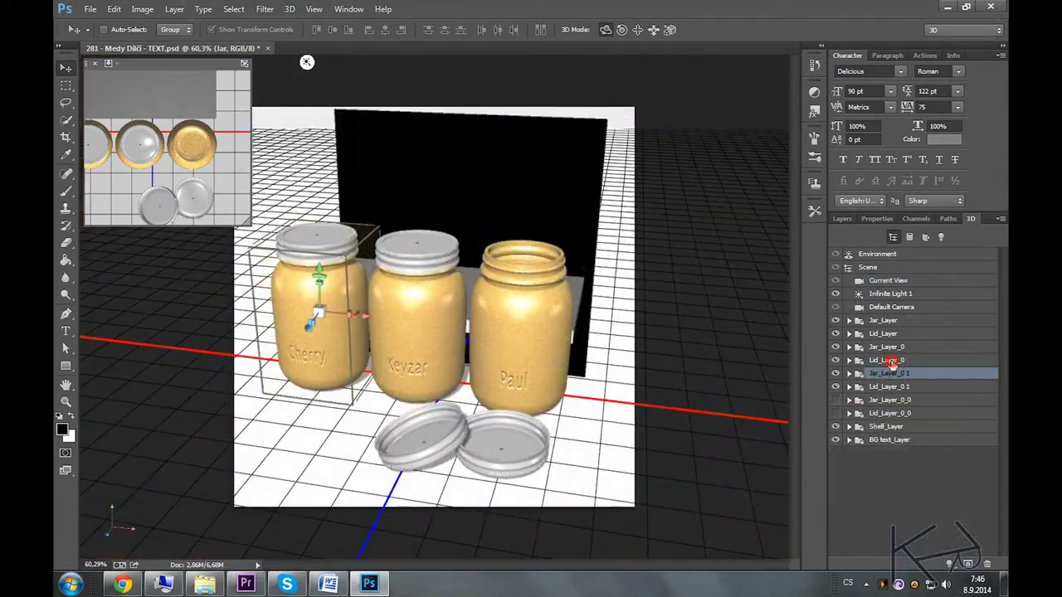
pyautogui.click(421, 260)
# Step: Select the shelf materials and give them new diffuse and specular colours
pyautogui.click(936, 426)
pyautogui.keyDown('shift'); pyautogui.click(935, 480); pyautogui.keyUp('shift')
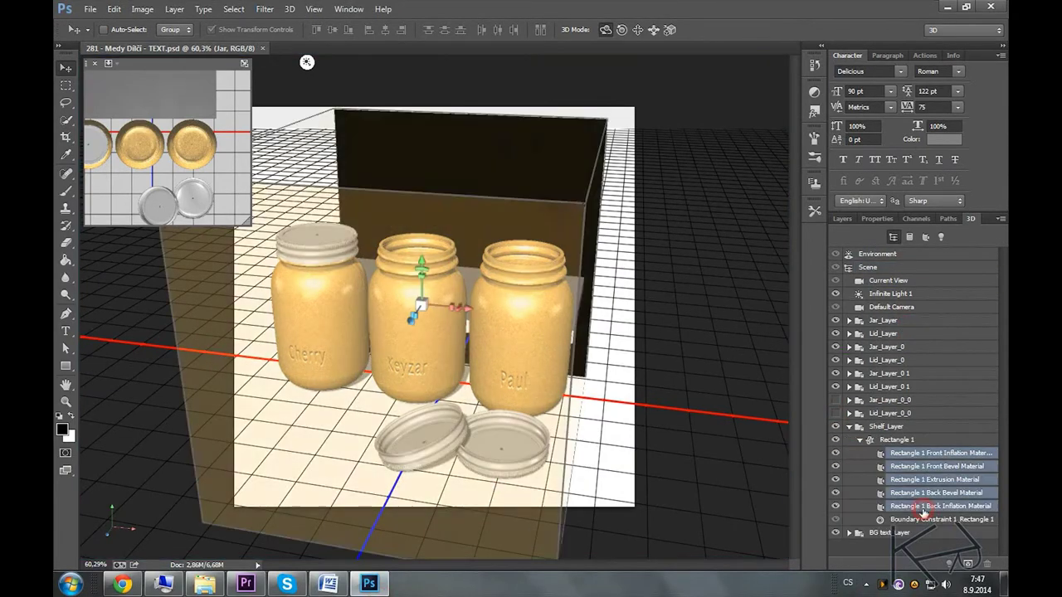
pyautogui.click(882, 255)
pyautogui.write('2')
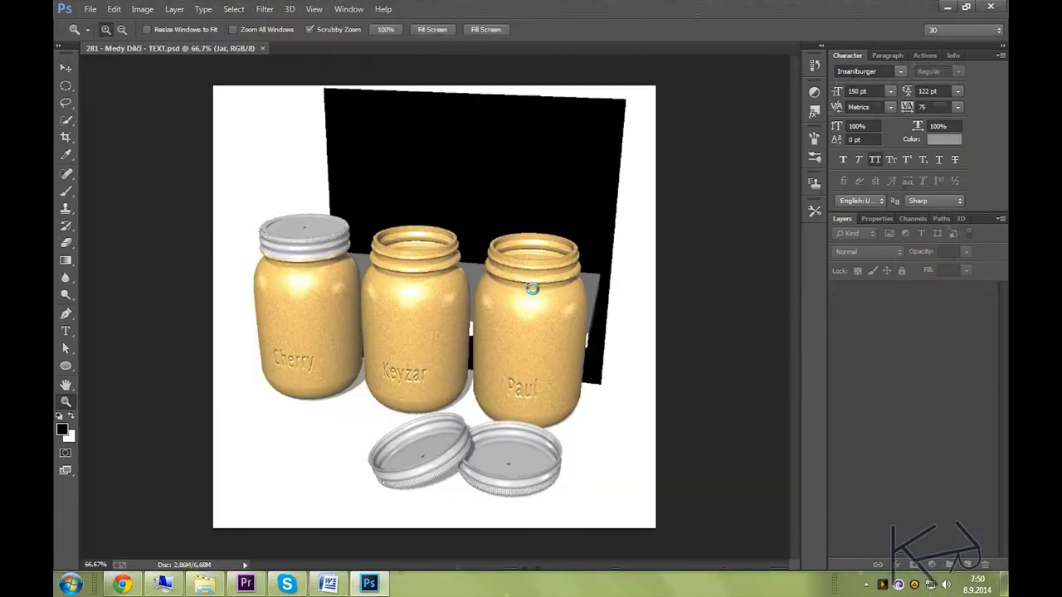
pyautogui.click(960, 219)
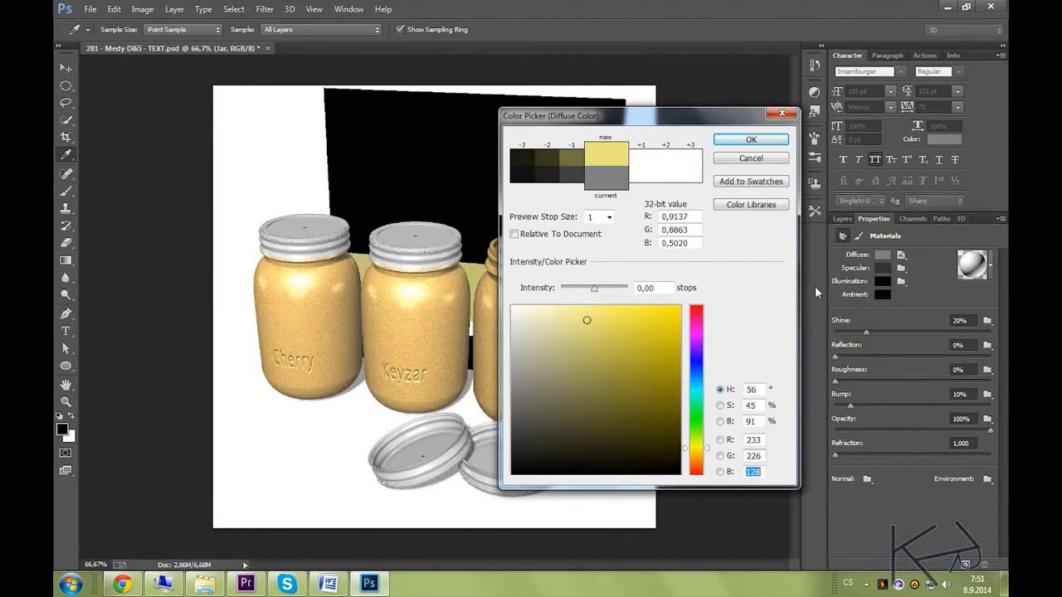
pyautogui.click(751, 140)
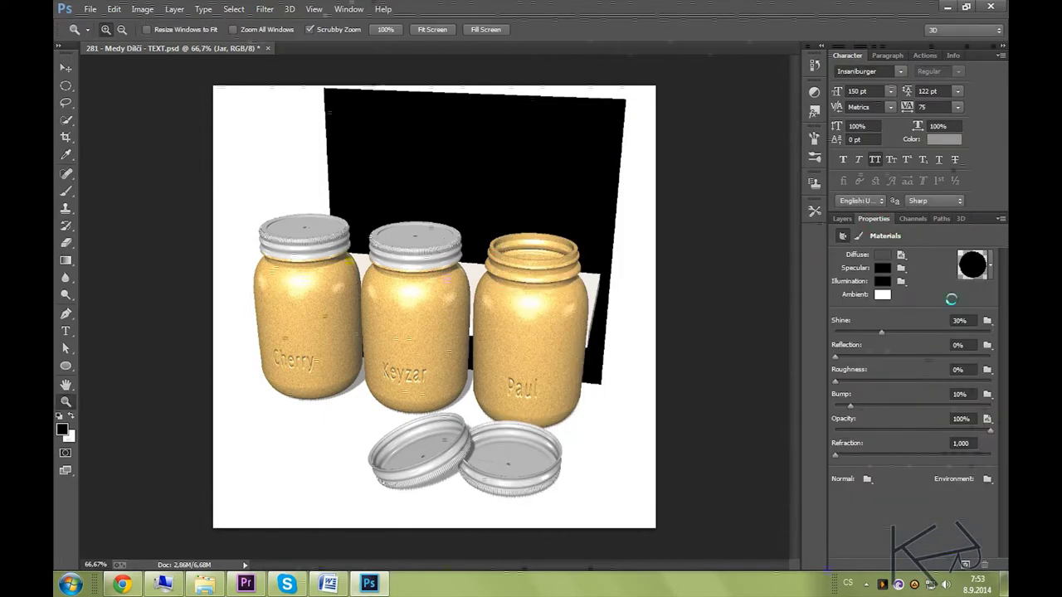
# Step: Stretch the wood-plank texture to fill the canvas, then orbit out to view the whole scene
pyautogui.click(504, 223)
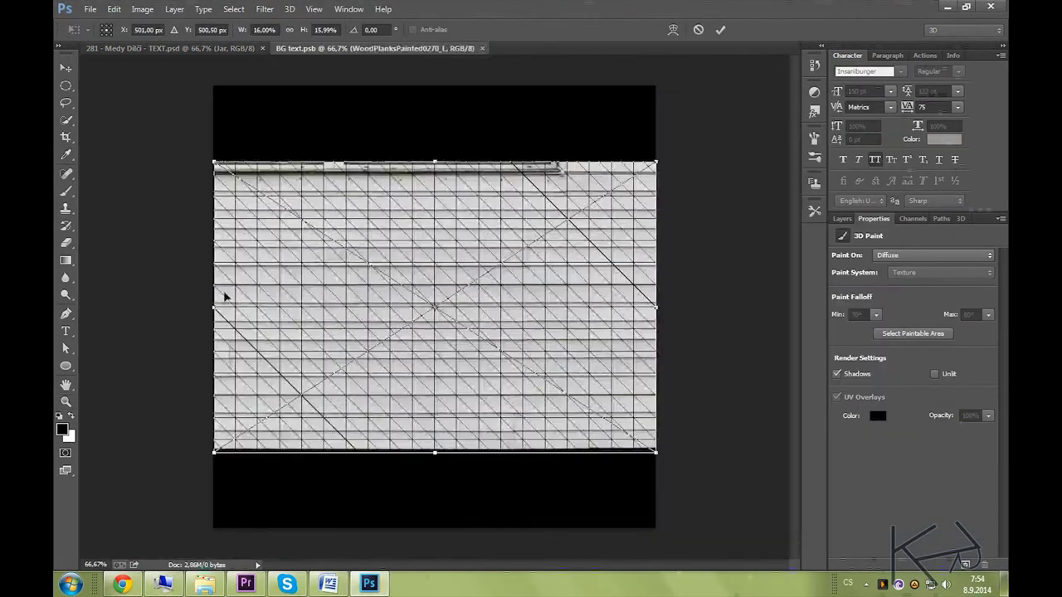
pyautogui.moveTo(213, 154); pyautogui.dragTo(125, 58)
pyautogui.press('Return')
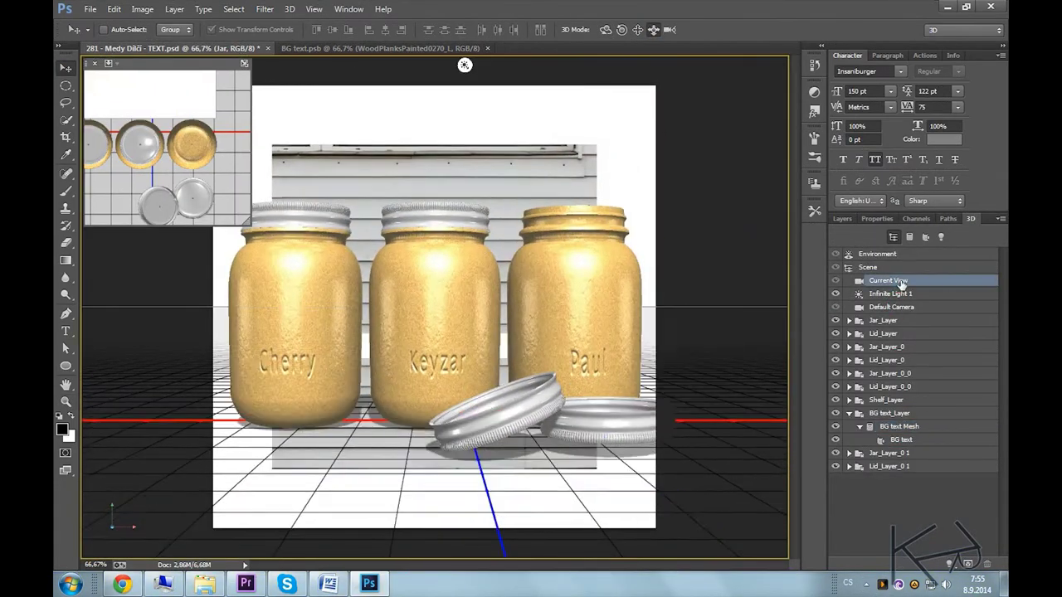
pyautogui.moveTo(465, 62); pyautogui.dragTo(590, 15)
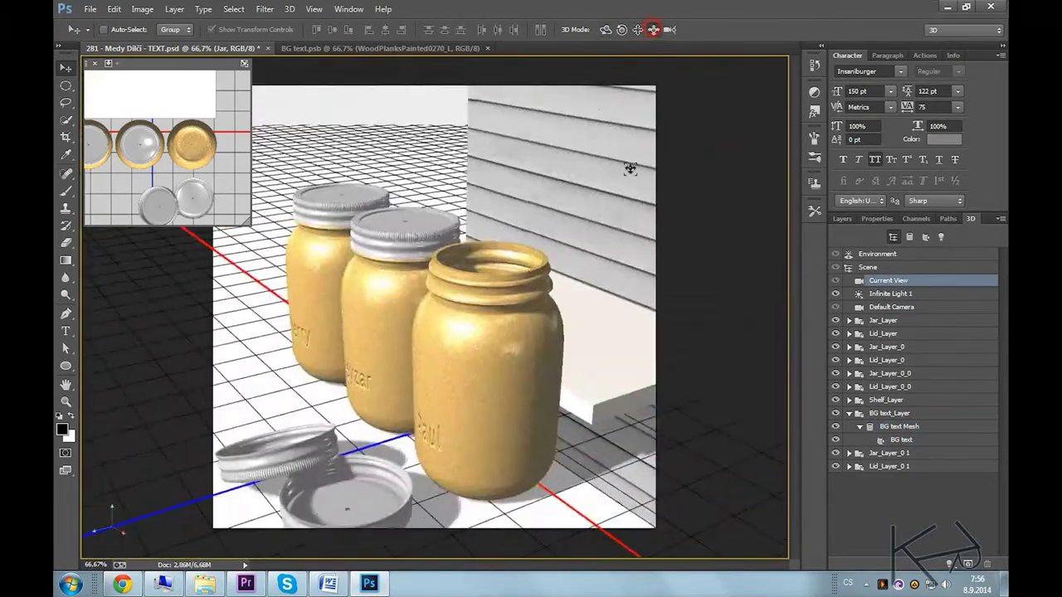
pyautogui.moveTo(630, 168); pyautogui.dragTo(578, 193)
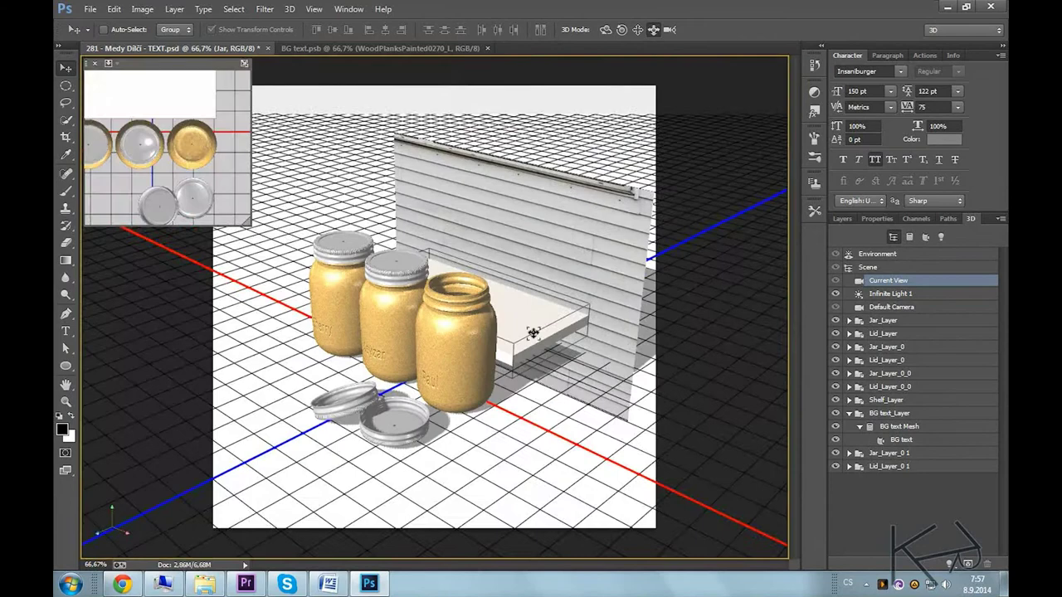
# Step: Move the shelf down along Y so it sits beneath the jars
pyautogui.moveTo(539, 332); pyautogui.dragTo(365, 349)
pyautogui.click(395, 265)
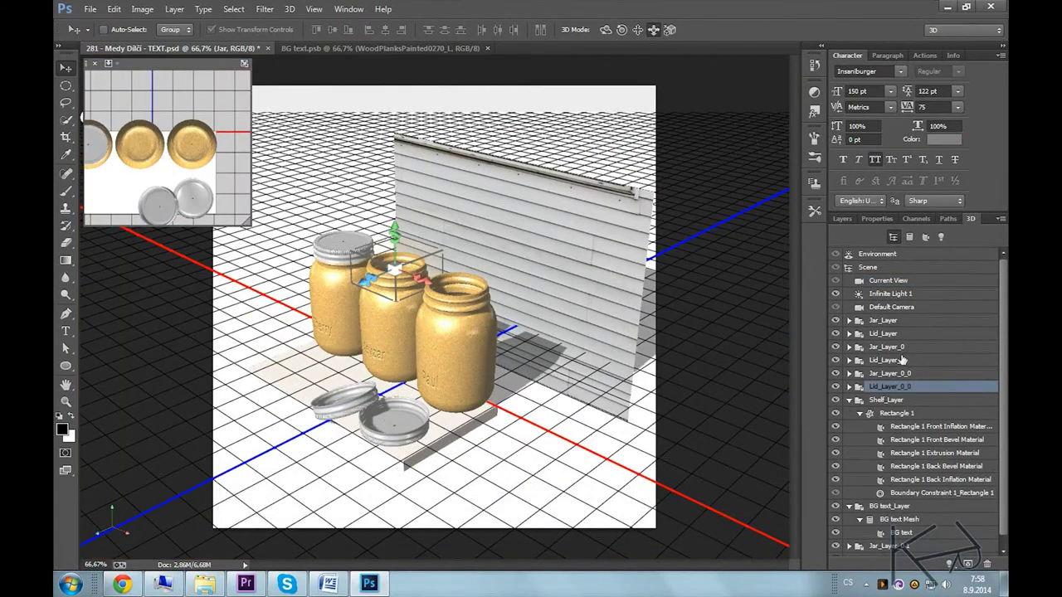
pyautogui.moveTo(355, 285); pyautogui.dragTo(575, 137)
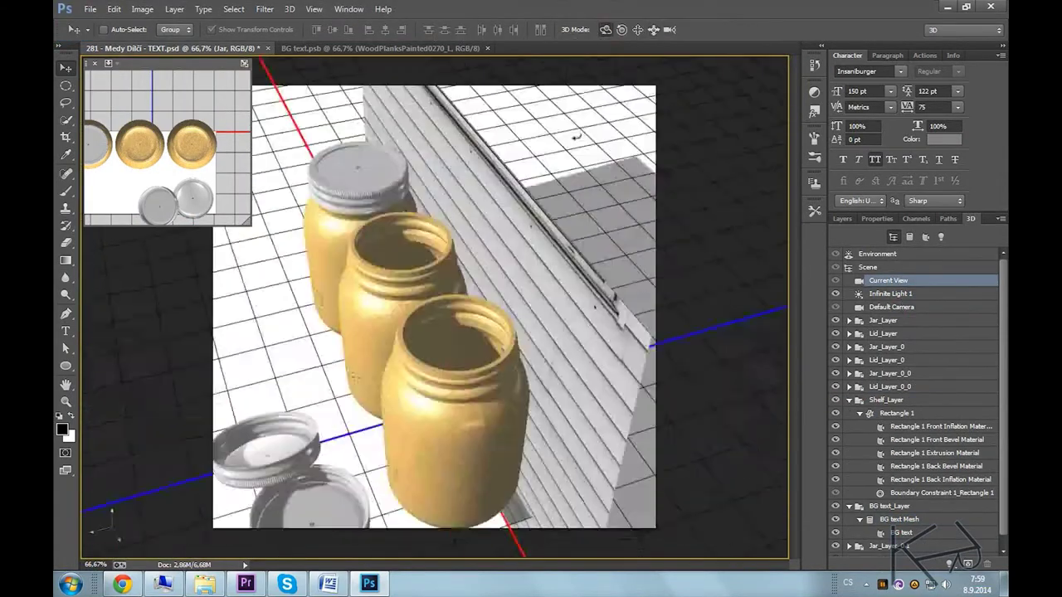
# Step: Scale the shelf along Z to about 108.7%, orbiting out to check it
pyautogui.moveTo(434, 294); pyautogui.dragTo(282, 420)
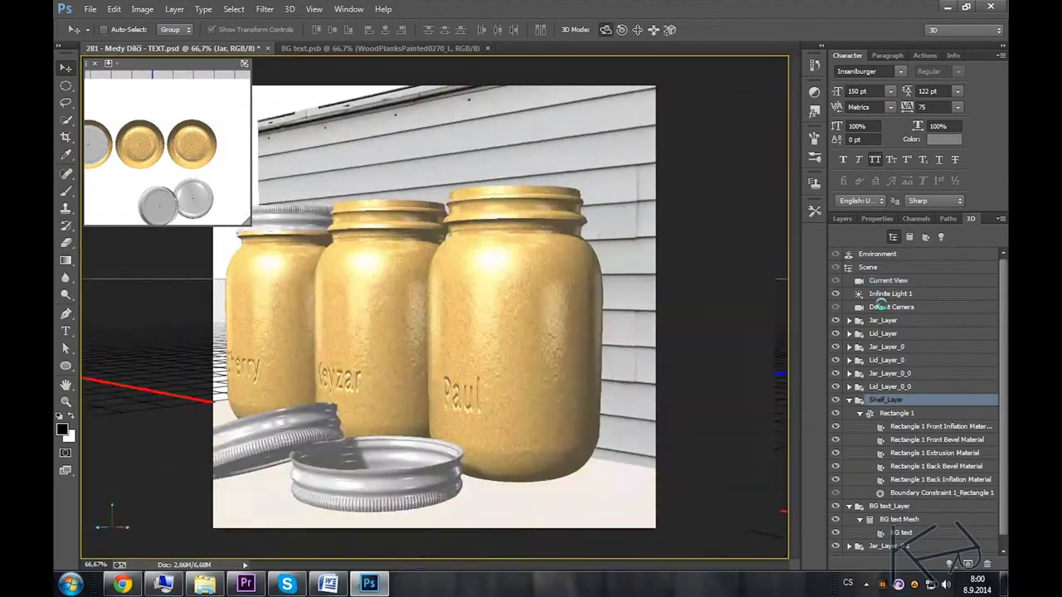
pyautogui.click(887, 361)
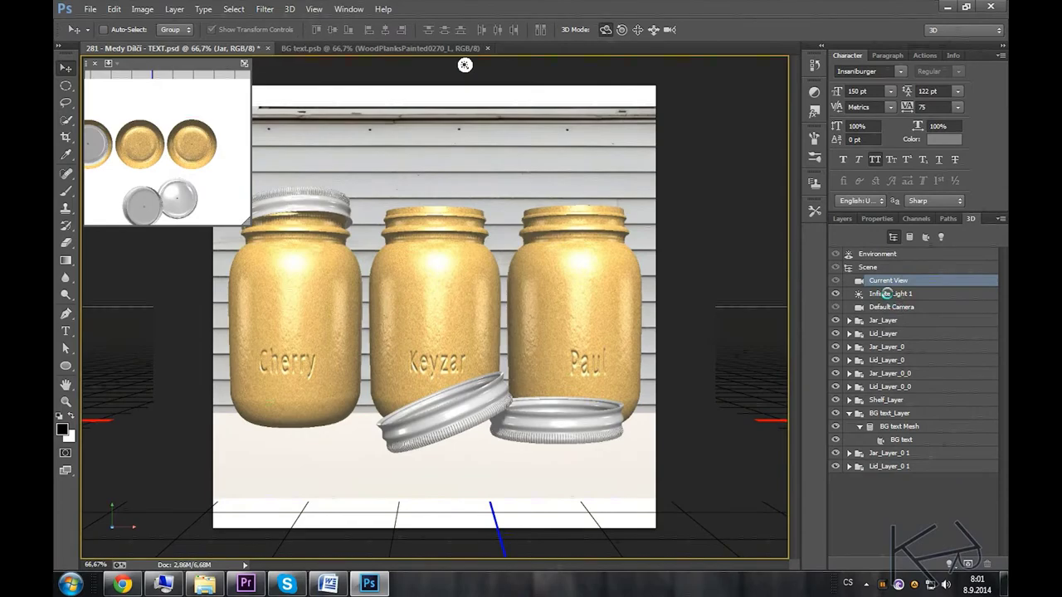
pyautogui.moveTo(464, 64); pyautogui.dragTo(376, 393)
pyautogui.click(375, 393)
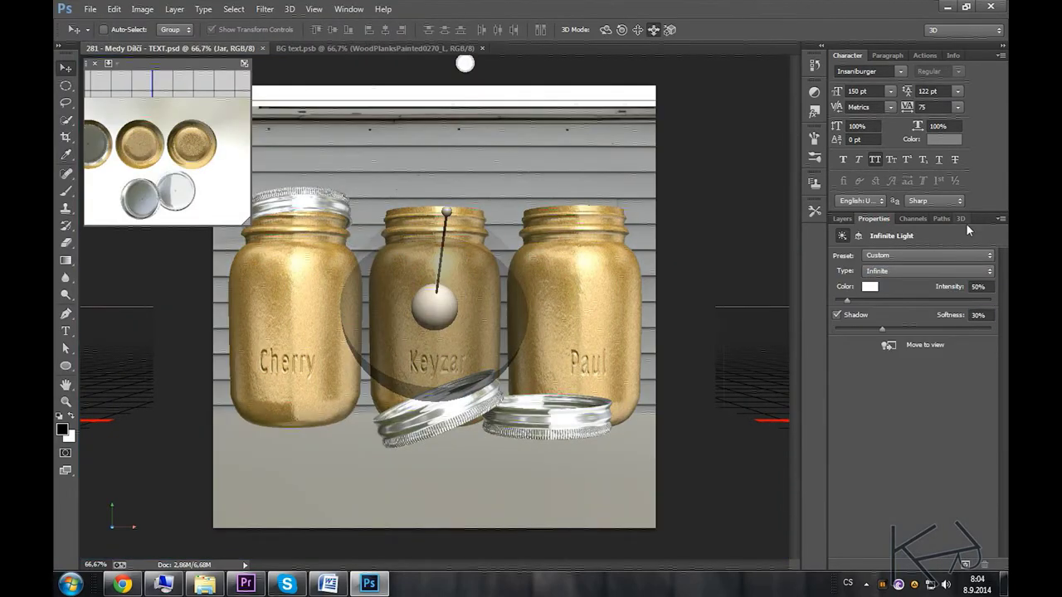
# Step: Rotate the environment lighting across the jars and reposition Infinite Light 1
pyautogui.click(961, 219)
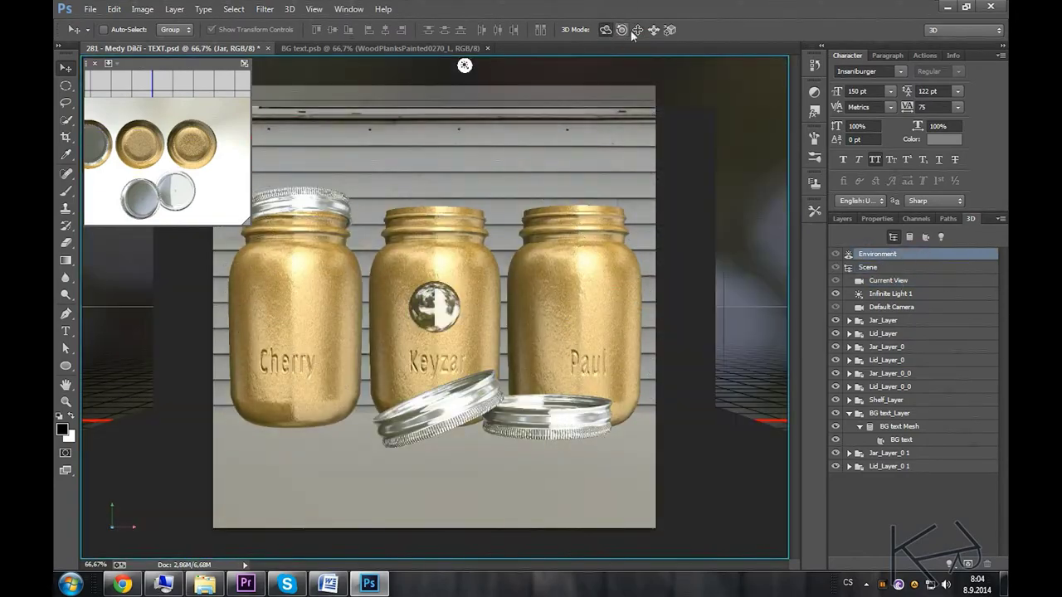
pyautogui.click(637, 30)
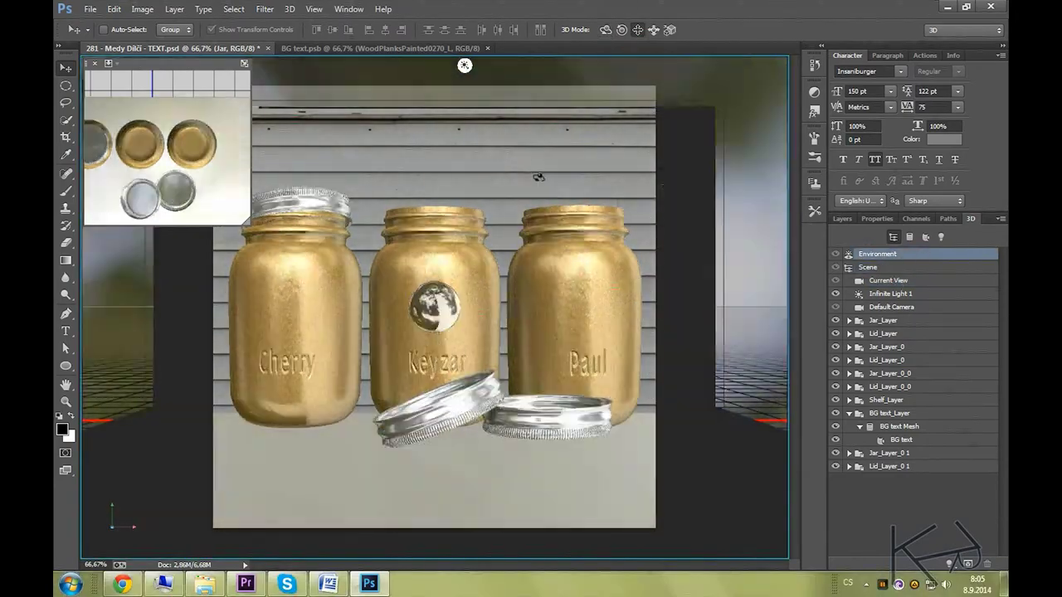
pyautogui.moveTo(540, 175)
pyautogui.mouseDown()
pyautogui.moveTo(498, 174)
pyautogui.moveTo(530, 200)
pyautogui.moveTo(453, 245)
pyautogui.moveTo(512, 185)
pyautogui.moveTo(329, 521)
pyautogui.mouseUp()
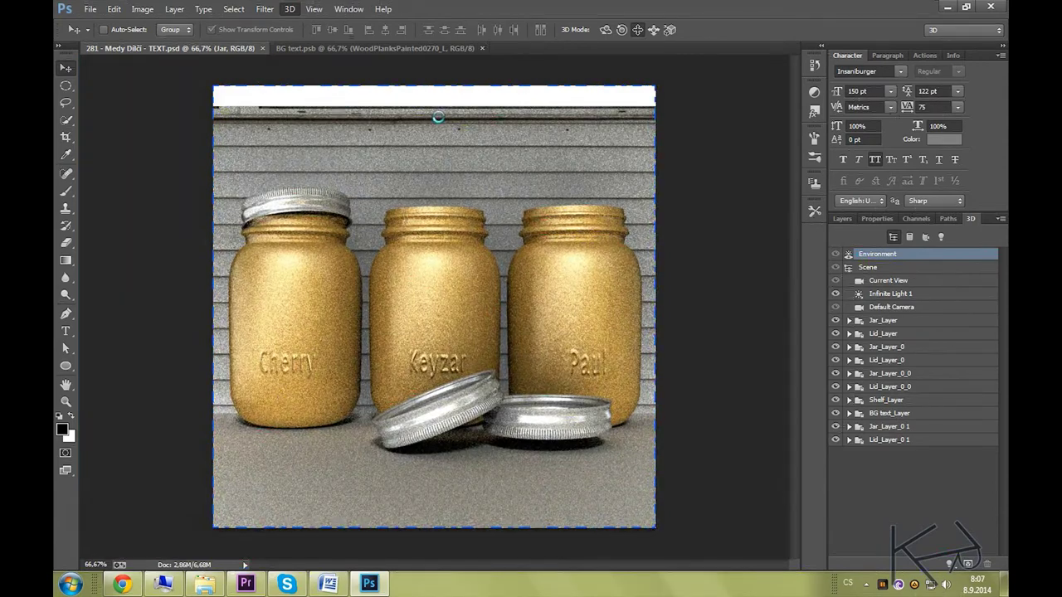
pyautogui.click(891, 294)
pyautogui.moveTo(439, 368); pyautogui.dragTo(504, 297)
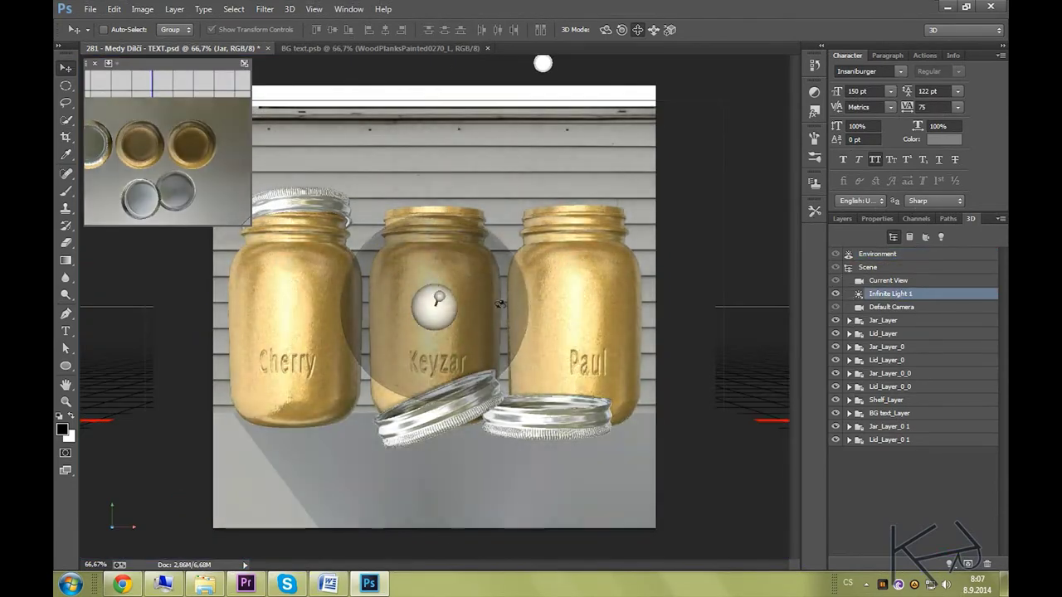
# Step: Select the whole Scene and start a 3D > Render of the jar composition
pyautogui.click(432, 308)
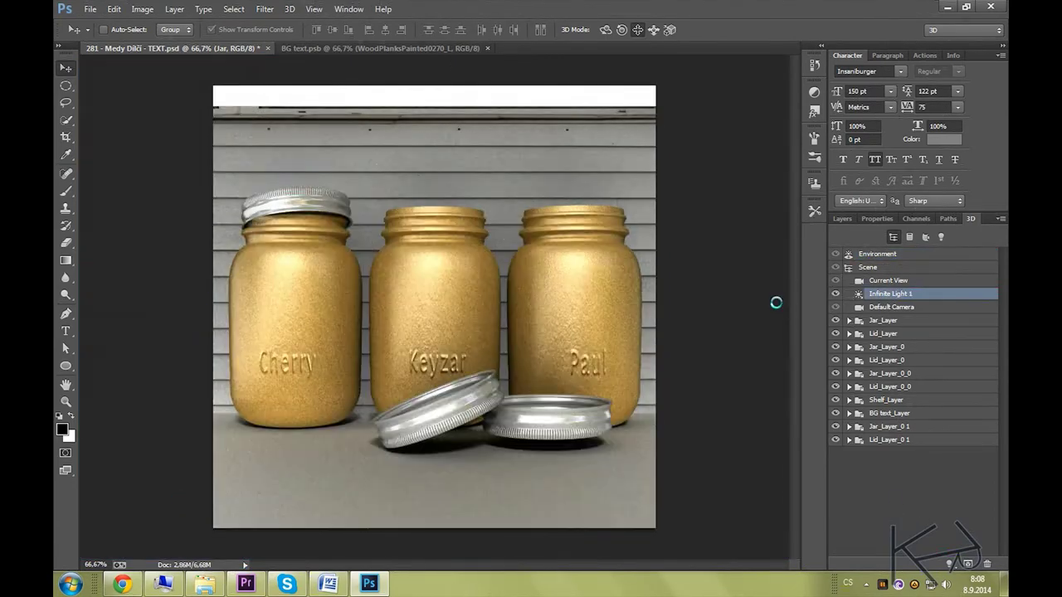
pyautogui.click(868, 267)
pyautogui.click(289, 9)
pyautogui.click(324, 286)
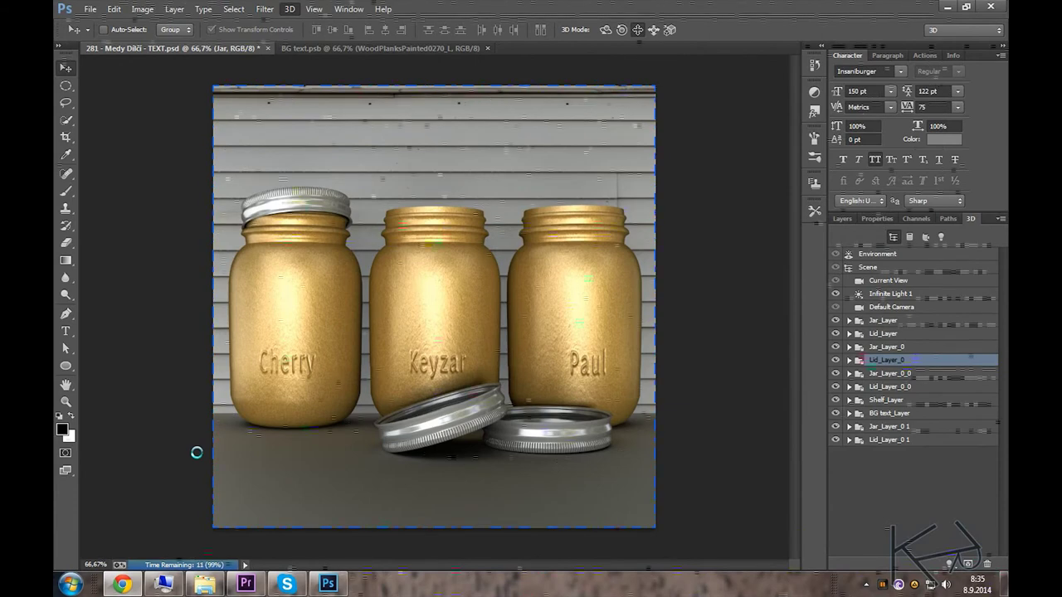
# Step: Switch to the Layers panel to view the rendered document's layers
pyautogui.click(842, 219)
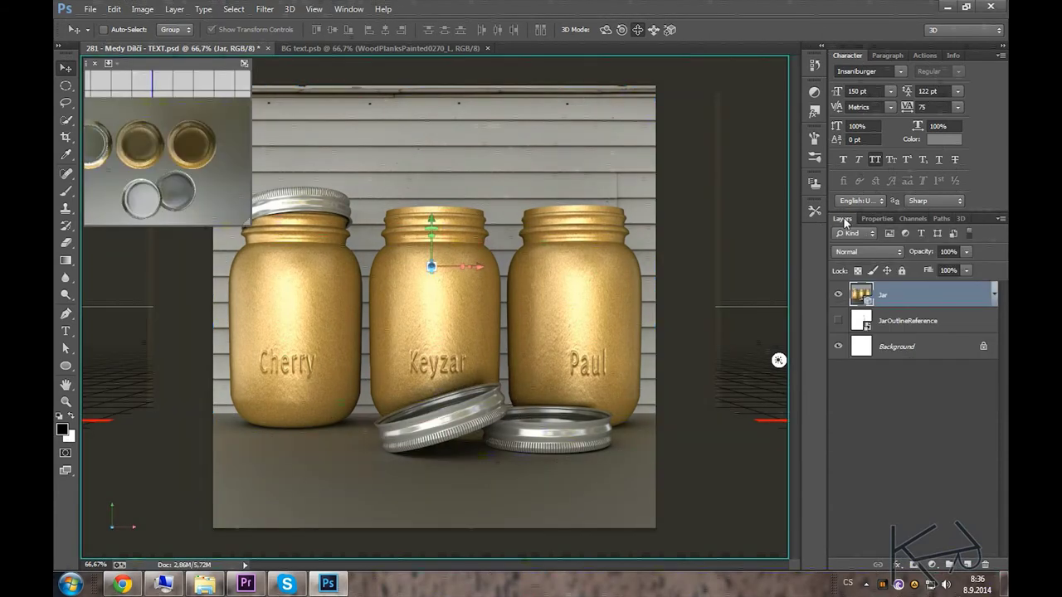